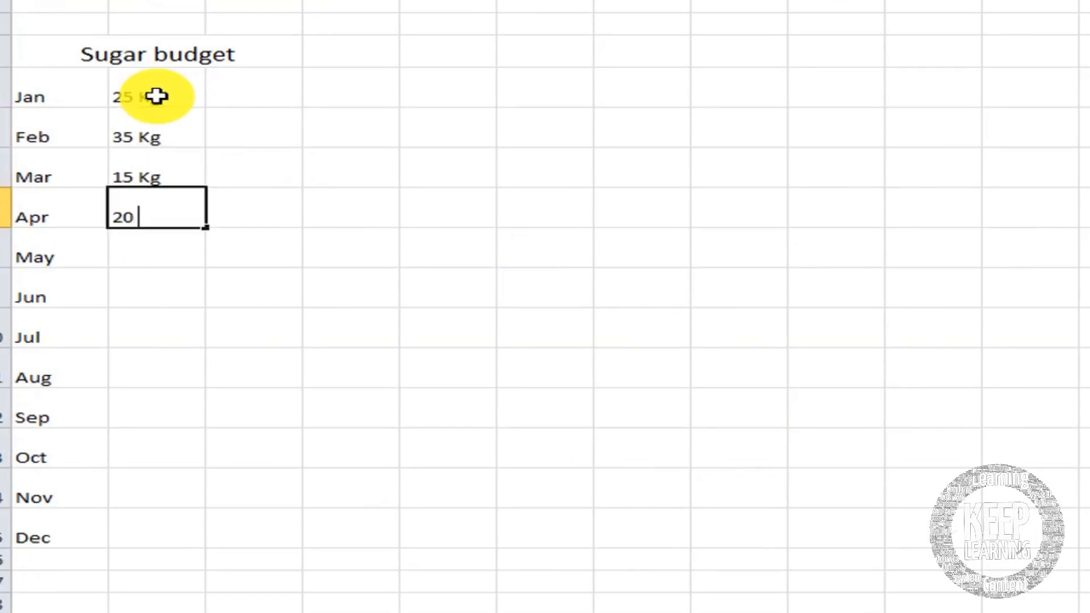
Step: Total the monthly sugar amounts in B16 with a SUM formula over B4:B15
left_click(170, 559)
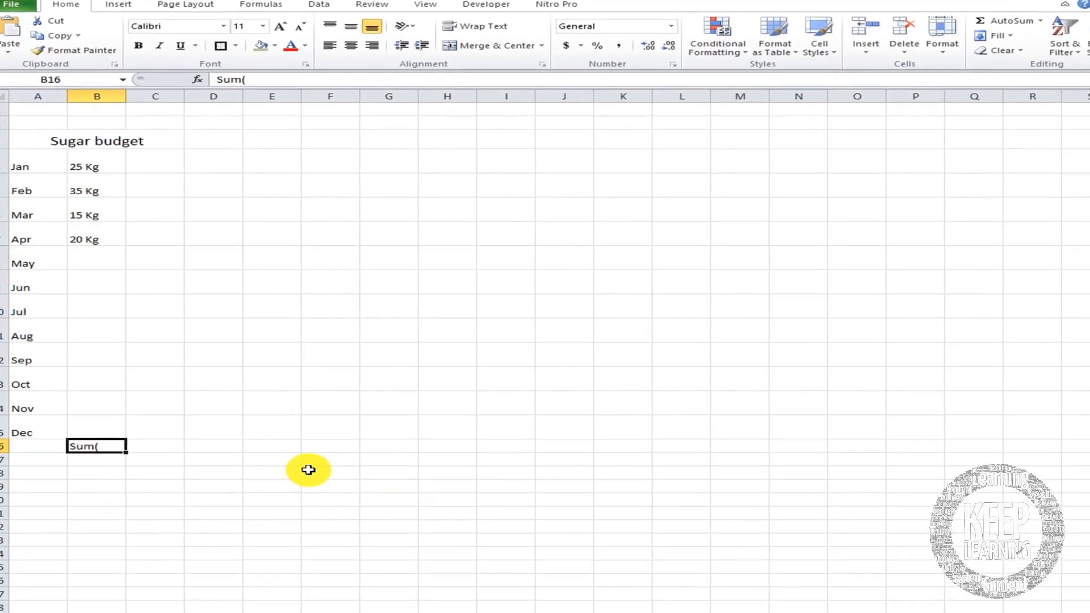
type("=sum(")
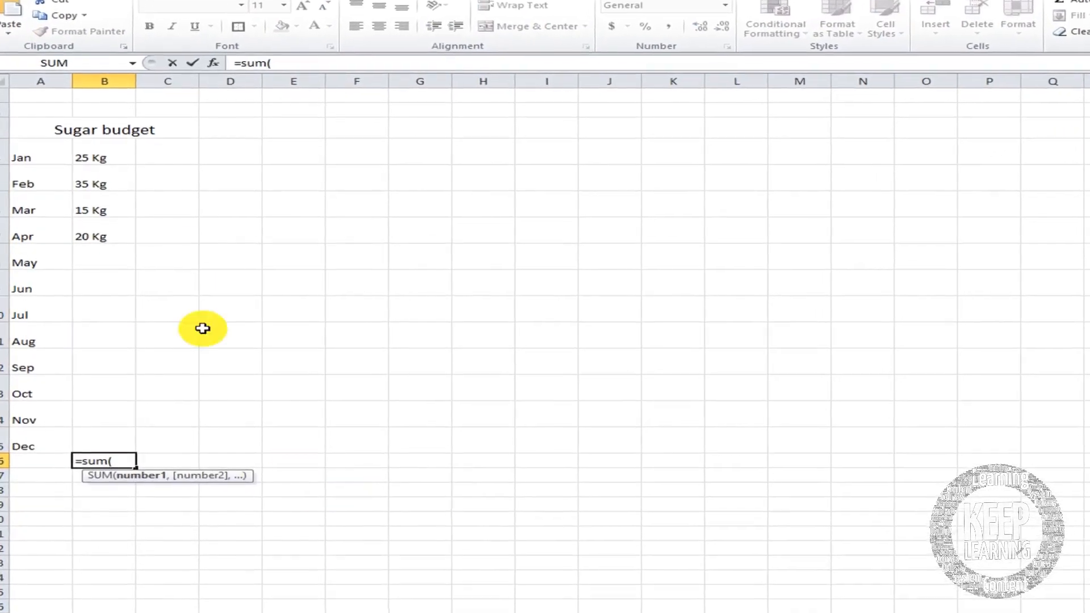
left_click_drag(122, 163, 101, 449)
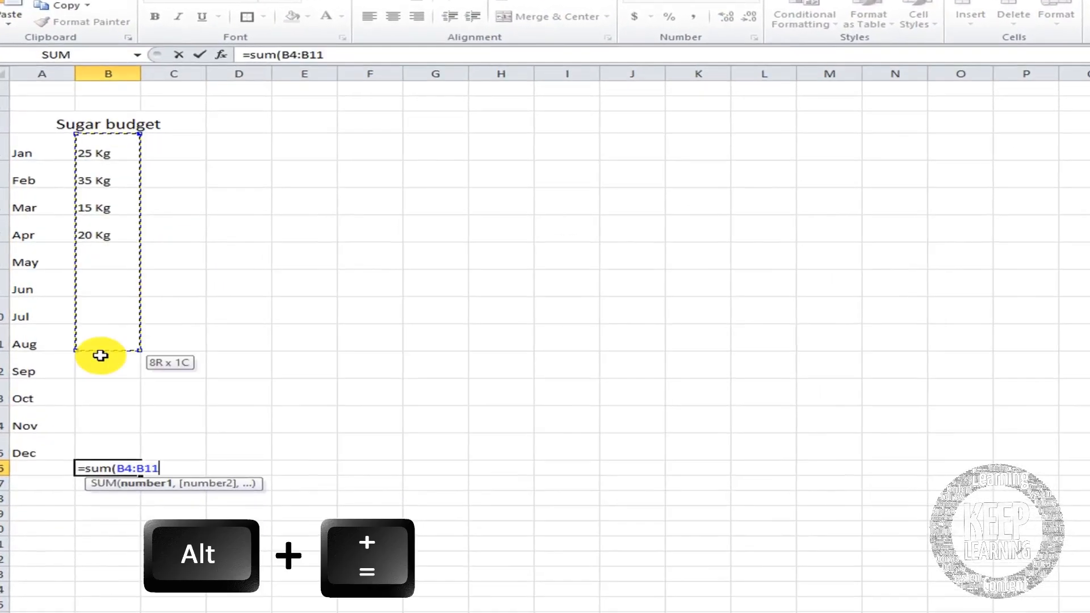
type(")")
key("Return")
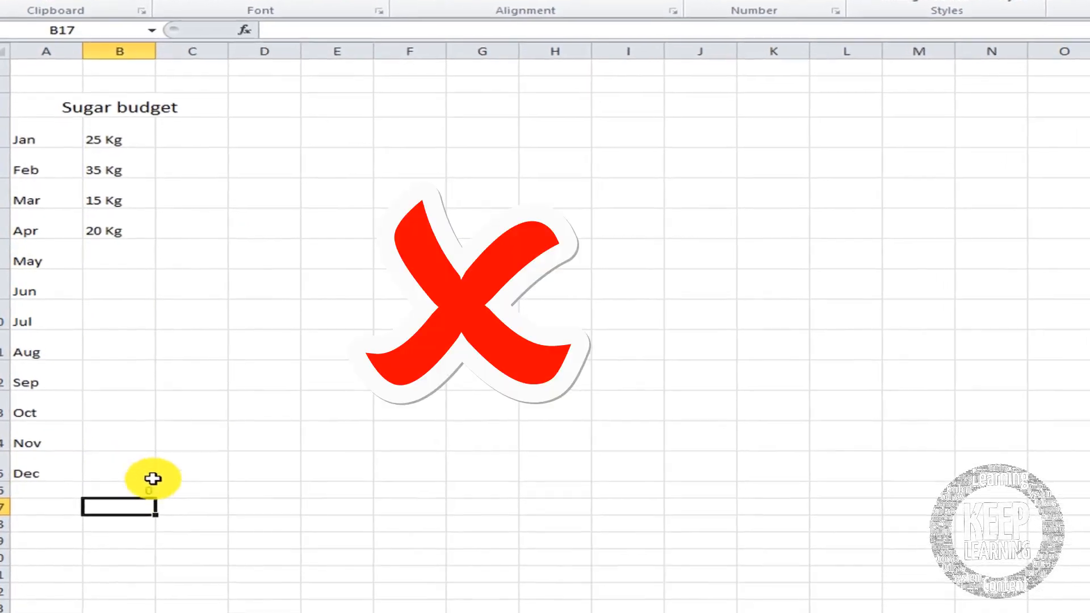
left_click(182, 498)
left_click(395, 514)
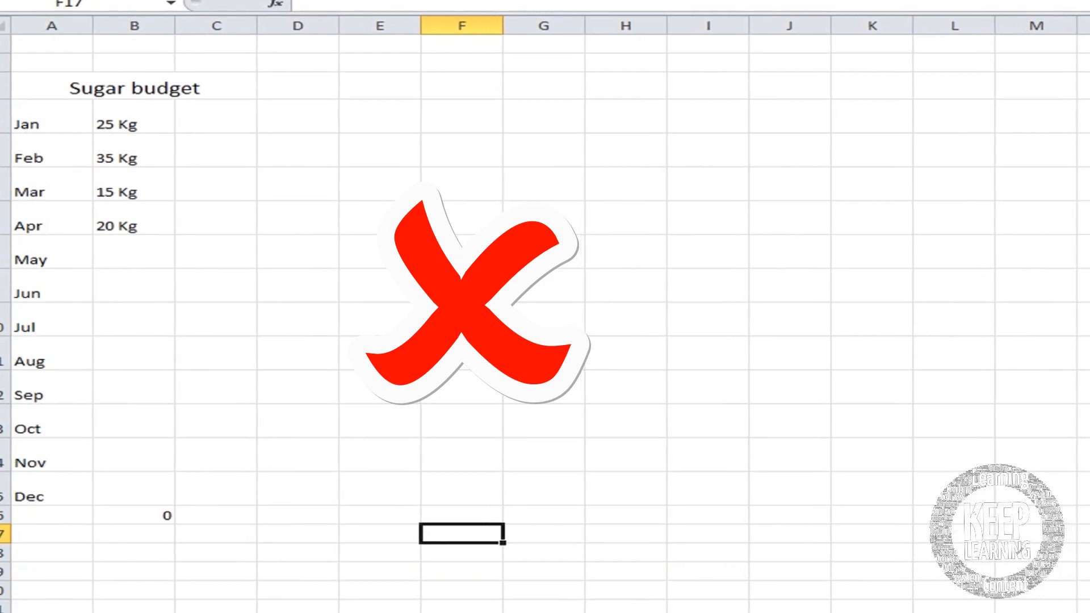
Step: Clear the sugar amounts entered as text for January to April in column B
left_click(119, 224)
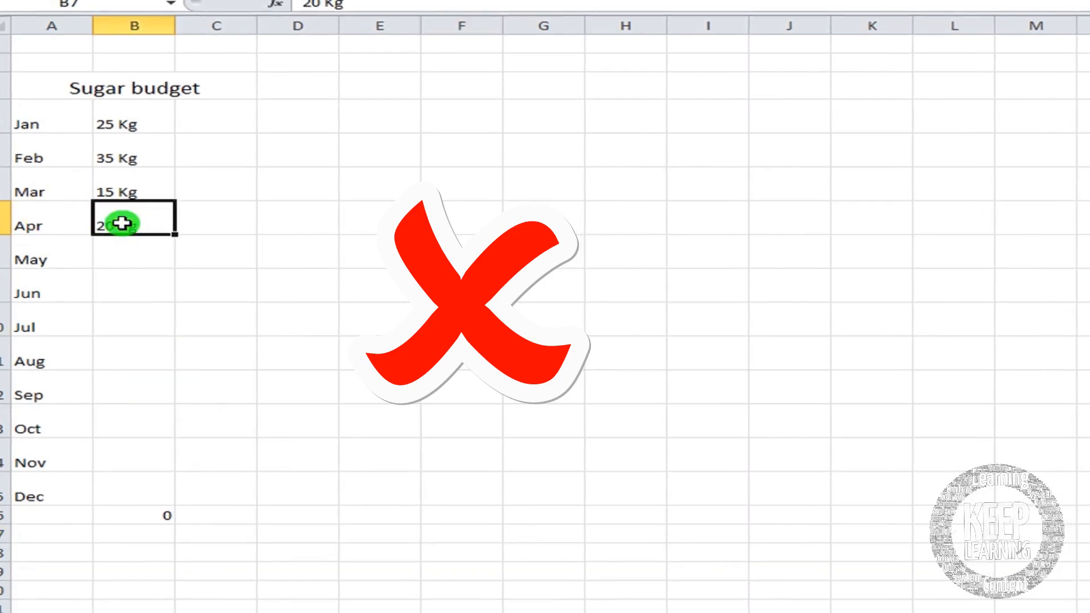
left_click(219, 250)
left_click_drag(125, 124, 121, 251)
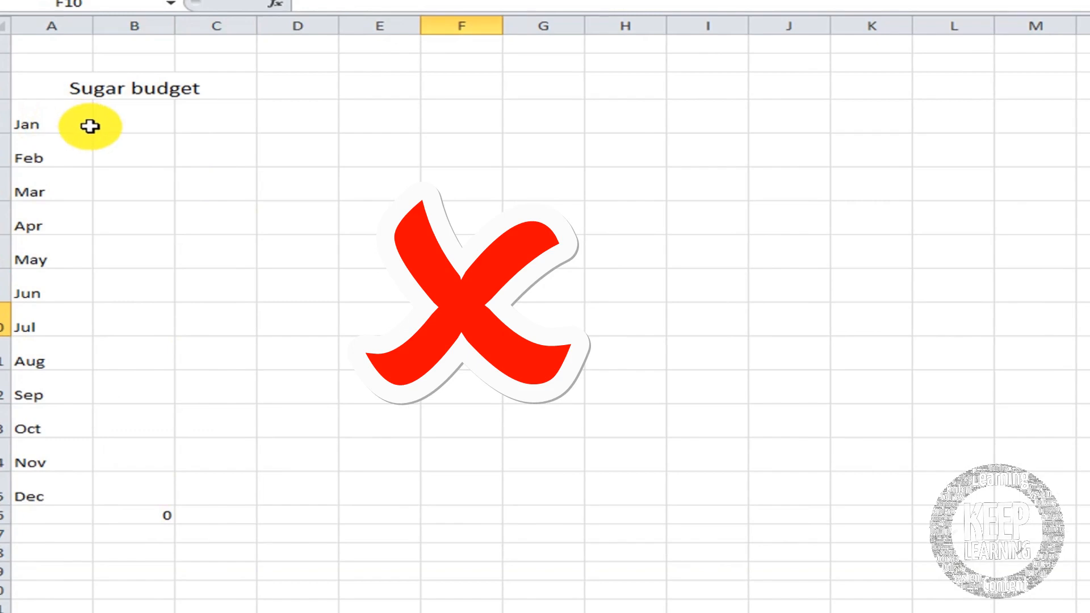
Step: Apply the custom number format # "Kg" to the monthly amount cells B4:B15
left_click(137, 116)
left_click_drag(115, 122, 114, 442)
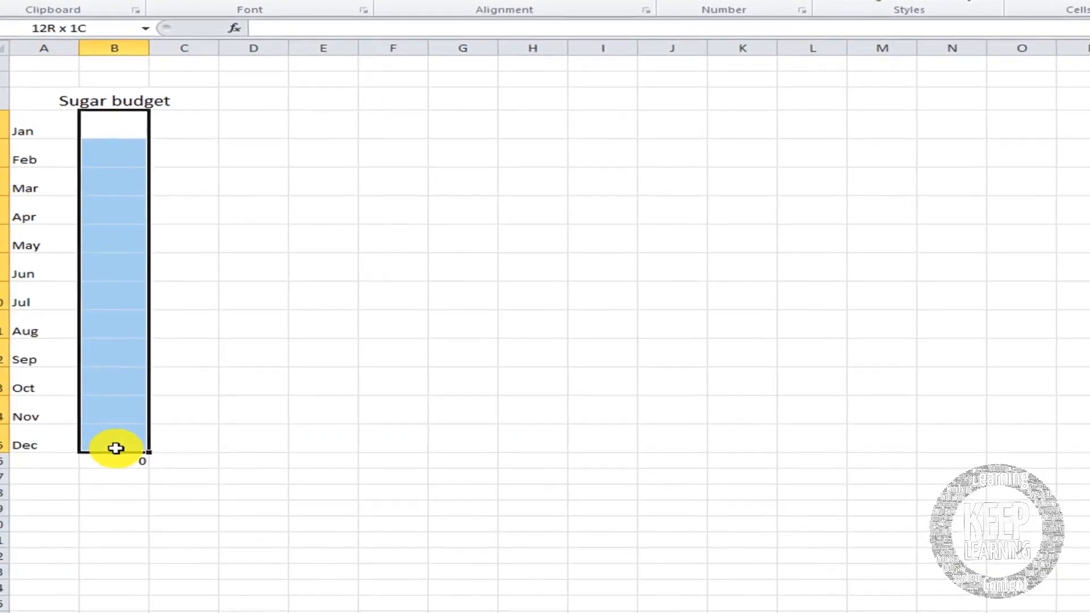
right_click(101, 127)
left_click(180, 352)
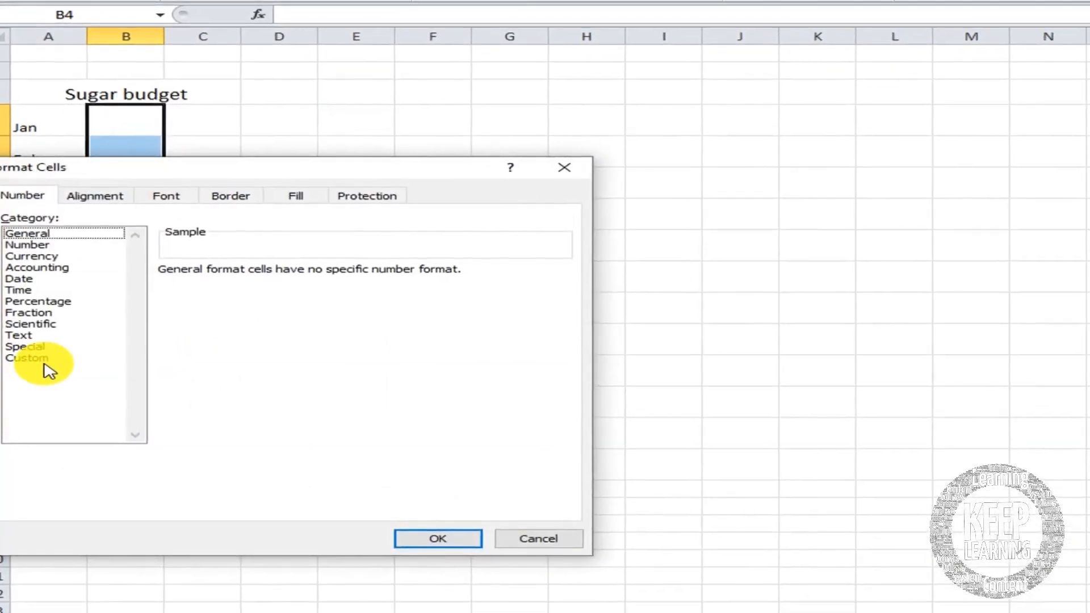
left_click(34, 354)
type("# \"")
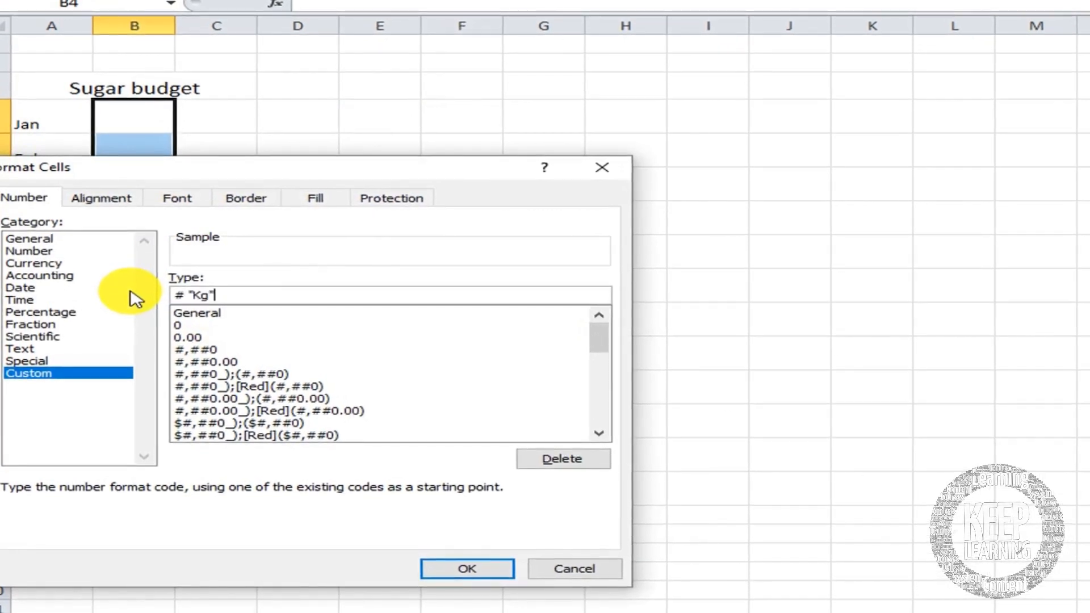
type("Kg\"")
left_click(462, 568)
Step: Enter the sugar amounts 25 for Jan, 35 for Feb and 15 for Mar as plain numbers
left_click(121, 117)
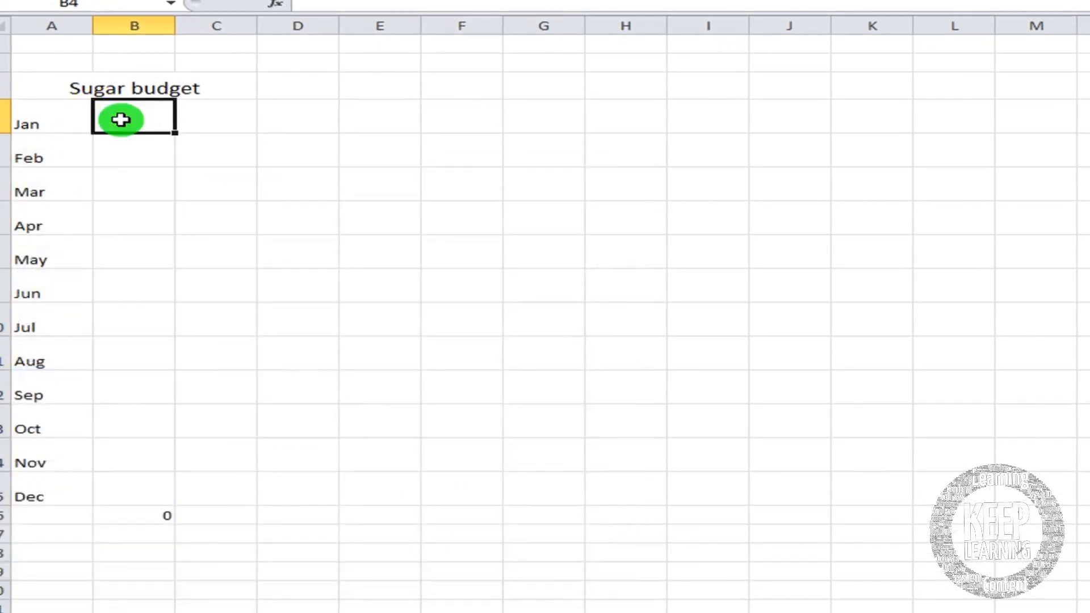
type("25")
key("Return")
type("35")
key("Return")
type("15 Kg")
key("Return")
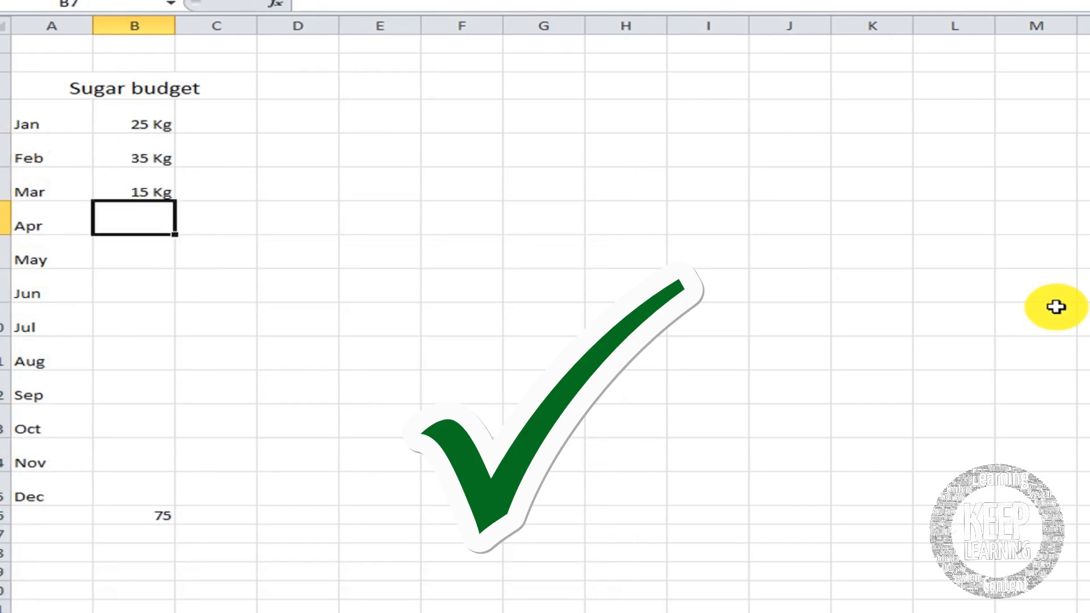
Step: Enter the sugar amounts 60 for Apr, 10 for May and 25 for Jun
type("60")
key("Return")
type("10")
key("Return")
type("25")
key("Return")
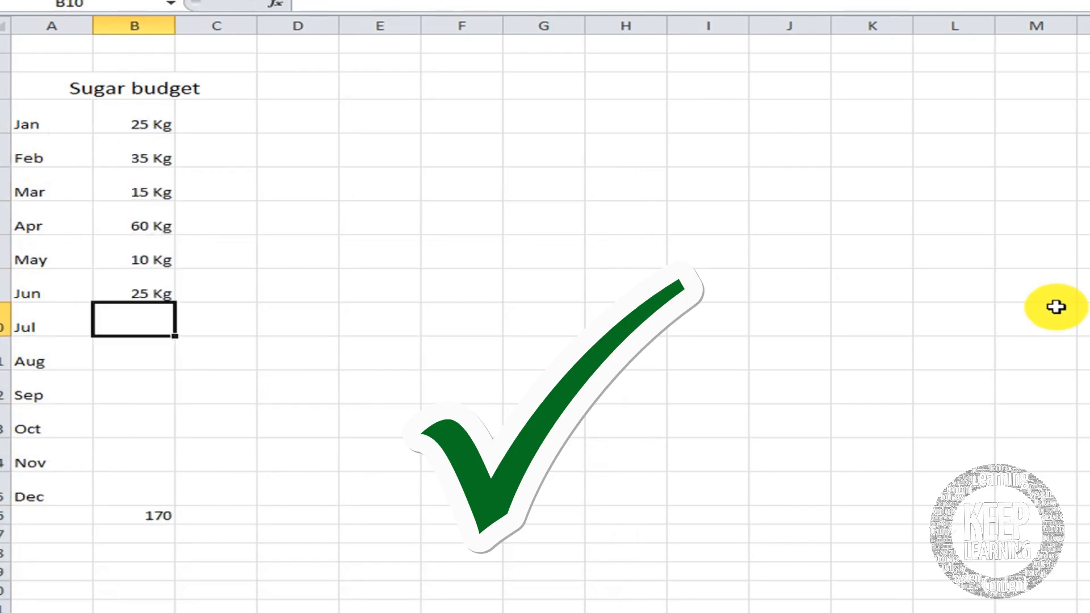
Step: Enter the sugar amounts 85 for Jul, 42 for Aug and 36 for Sep
type("85")
key("Return")
type("42 36")
key("Return")
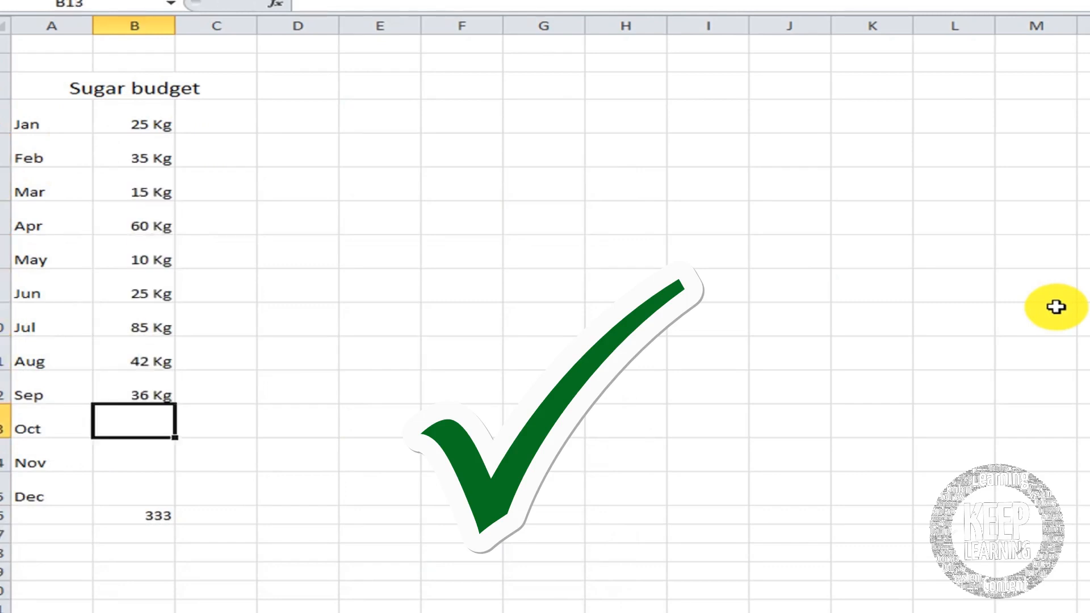
Step: Enter the sugar amounts 14 for Oct, 10 for Nov and 15 for Dec
type("14")
key("Return")
type("10")
key("Return")
type("15")
key("Return")
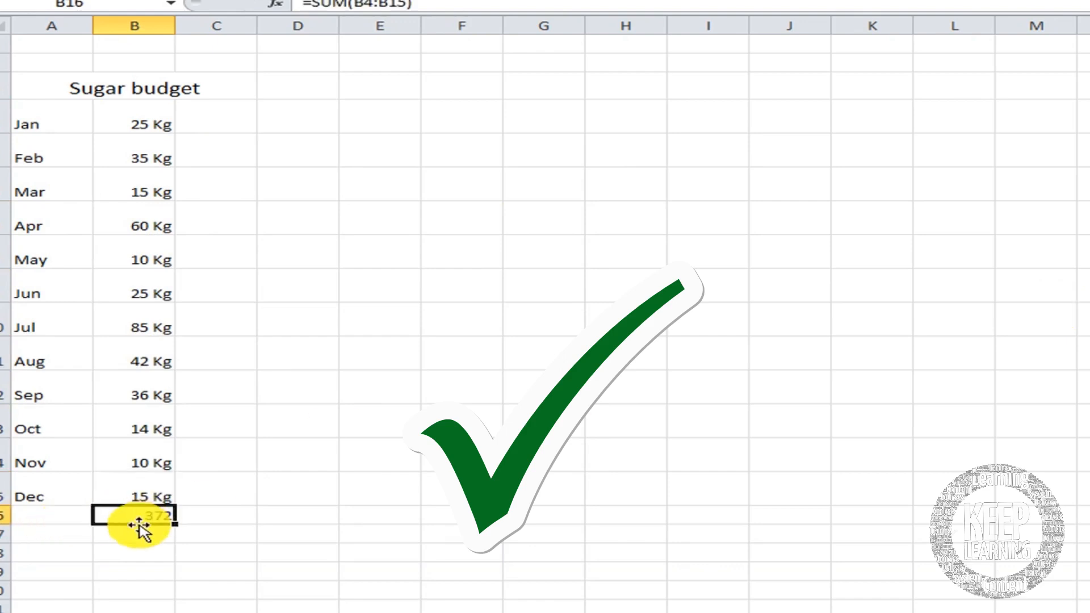
Step: Move the SUM formula from B16 to B18 and label it Total in A18
left_click_drag(146, 524, 146, 553)
left_click(49, 559)
type("Total")
key("Tab")
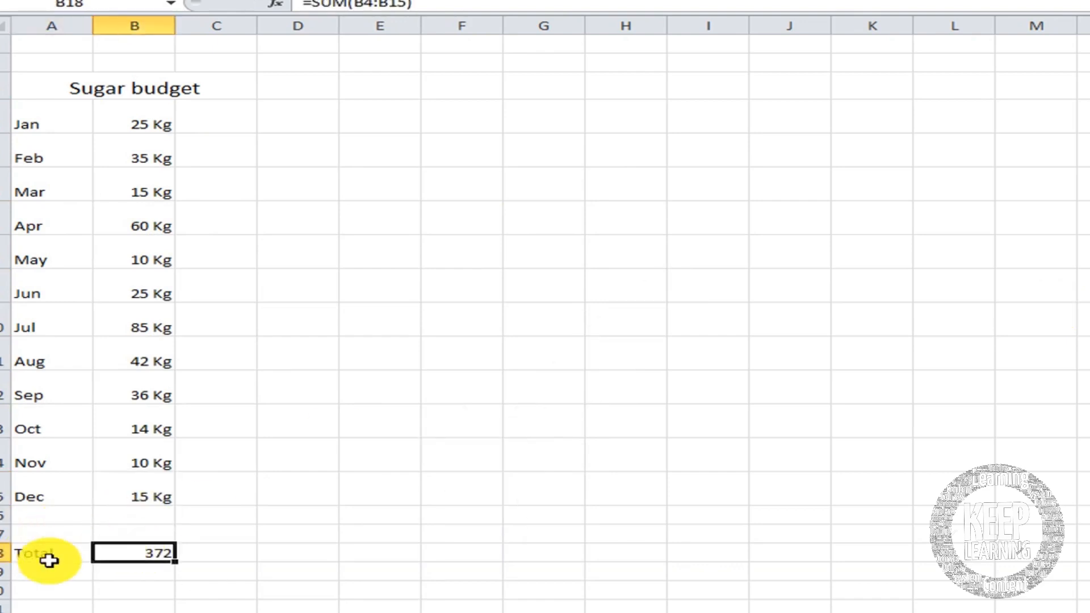
key("Right")
key("Left")
double_click(141, 552)
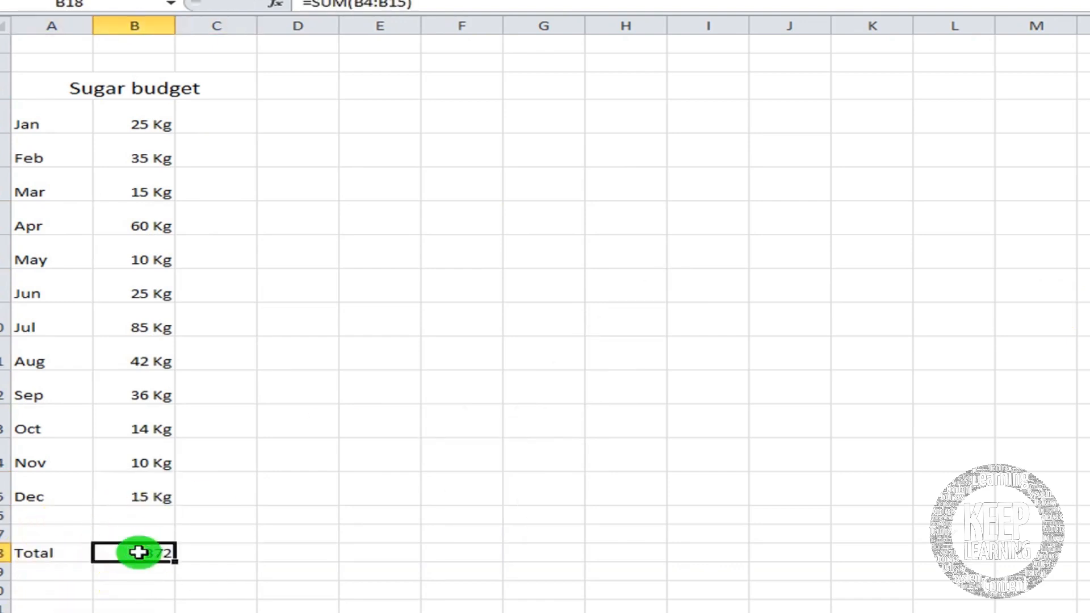
key("Return")
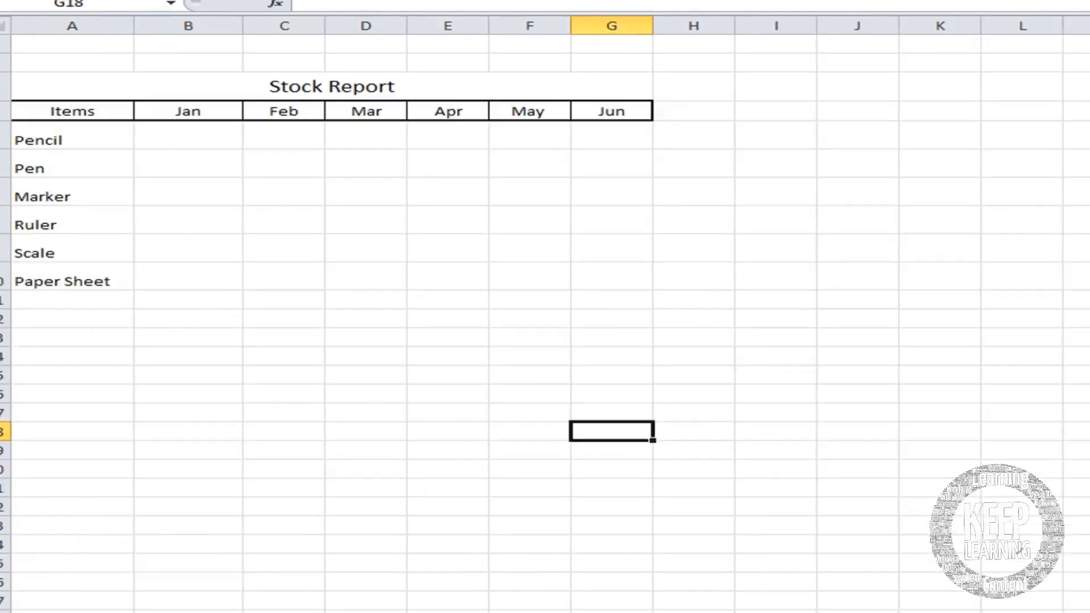
Step: Review the item names in the Stock Report, from Pencil to Paper Sheet
left_click(420, 372)
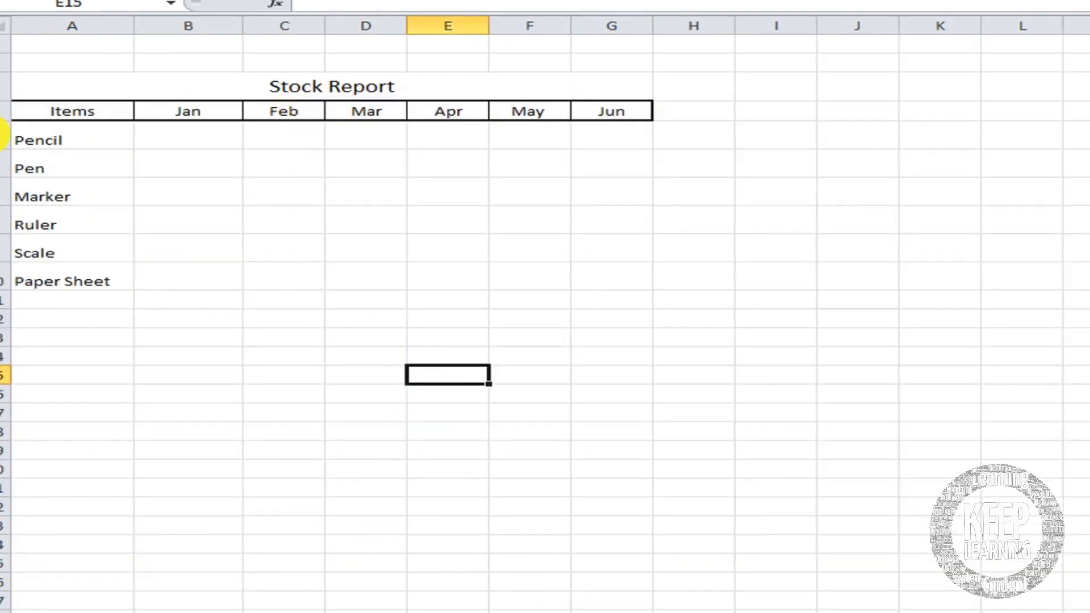
left_click(79, 142)
left_click(69, 170)
left_click(67, 199)
left_click(70, 228)
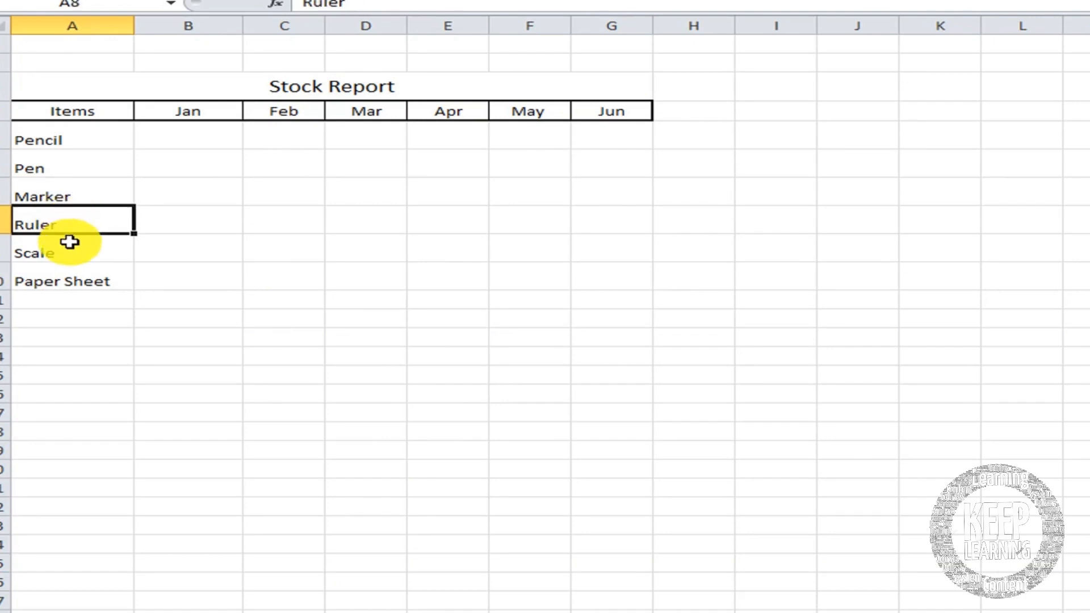
left_click(73, 256)
left_click(74, 283)
Step: Add a Total column header in H4, beside the Jun column
left_click(670, 136)
left_click(693, 107)
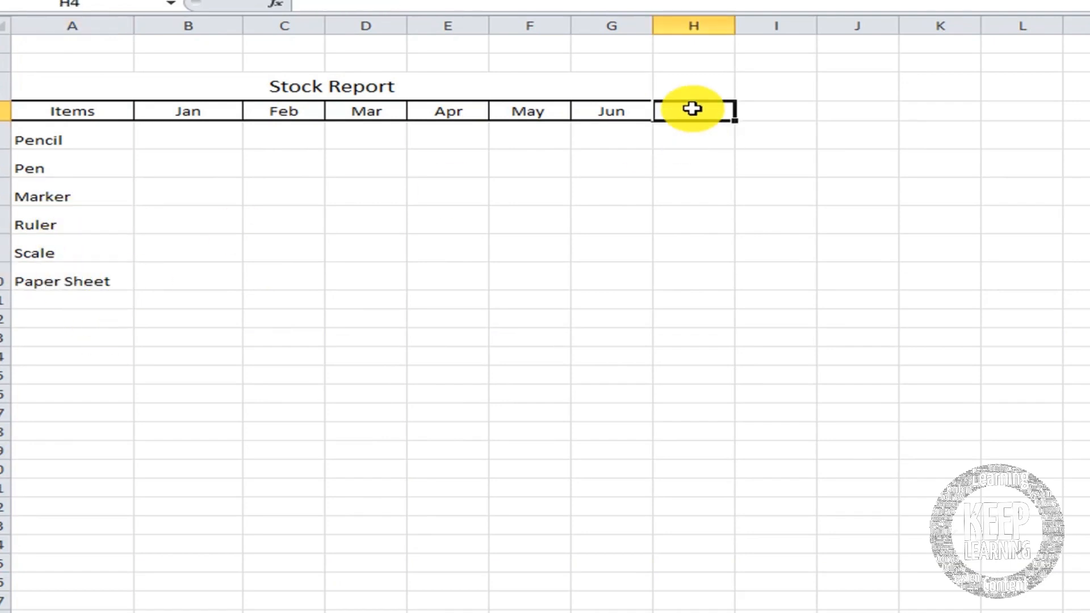
type("T")
key("Tab")
Step: Apply borders around all cells of the Total column, H4:H10
left_click(692, 108)
key("shift+Down")
key("shift+Down")
key("shift+Down")
key("shift+Down")
key("shift+Down")
key("shift+Down")
key("shift+Down")
key("shift+Up")
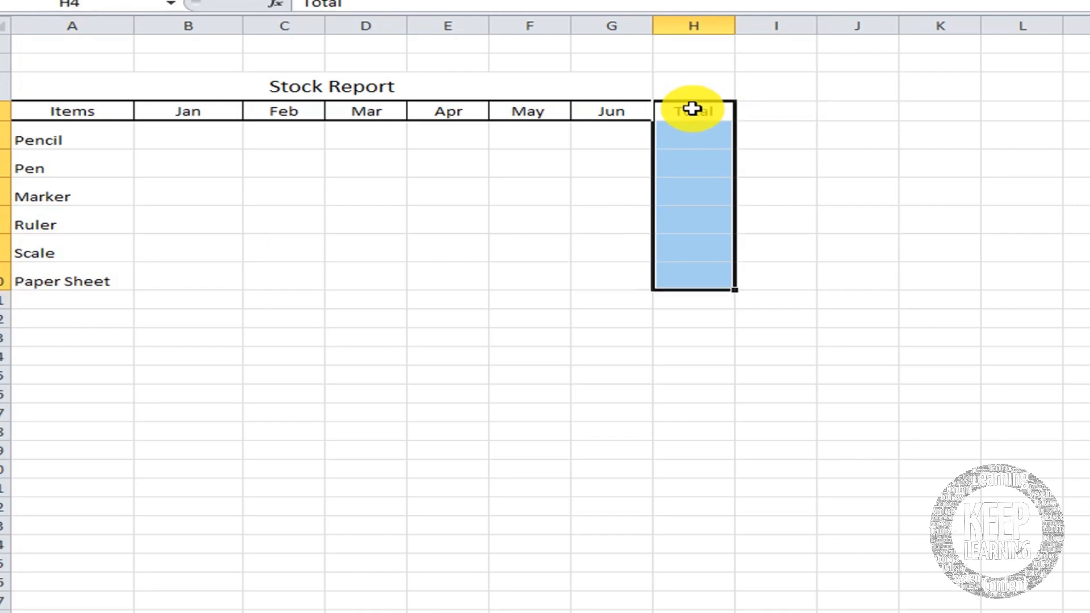
Step: Enter a SUM formula in H5 that totals the Pencil row across B5:G5
left_click(687, 138)
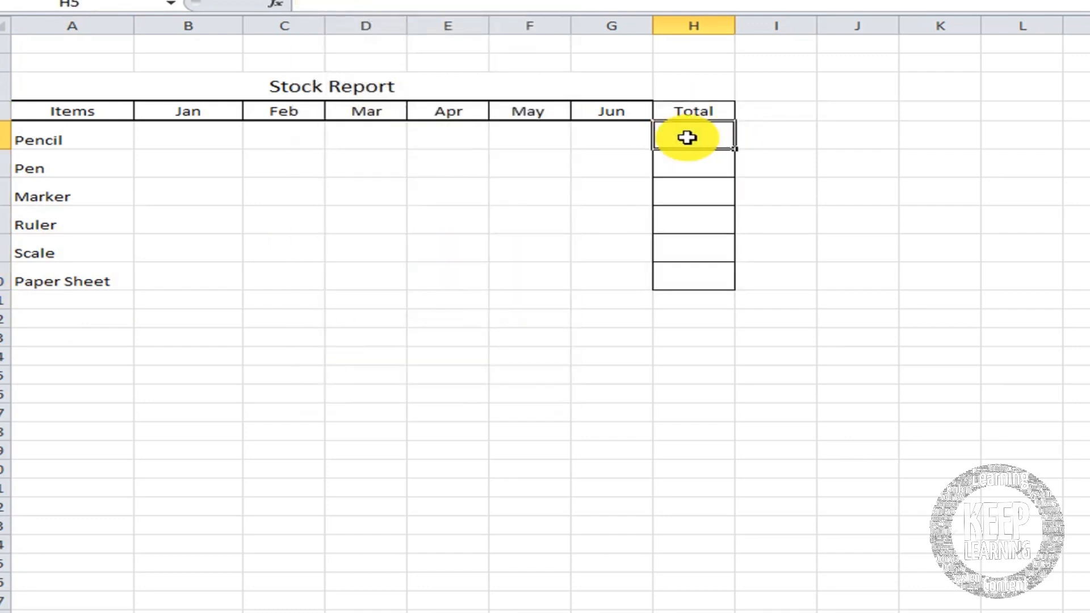
type("=sum(")
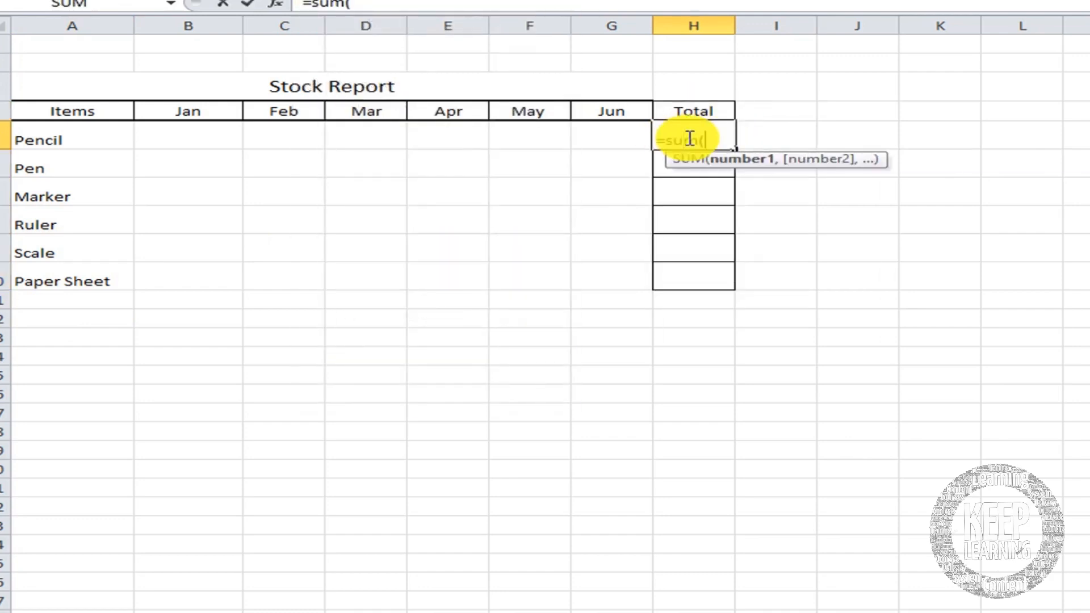
left_click_drag(187, 129, 633, 126)
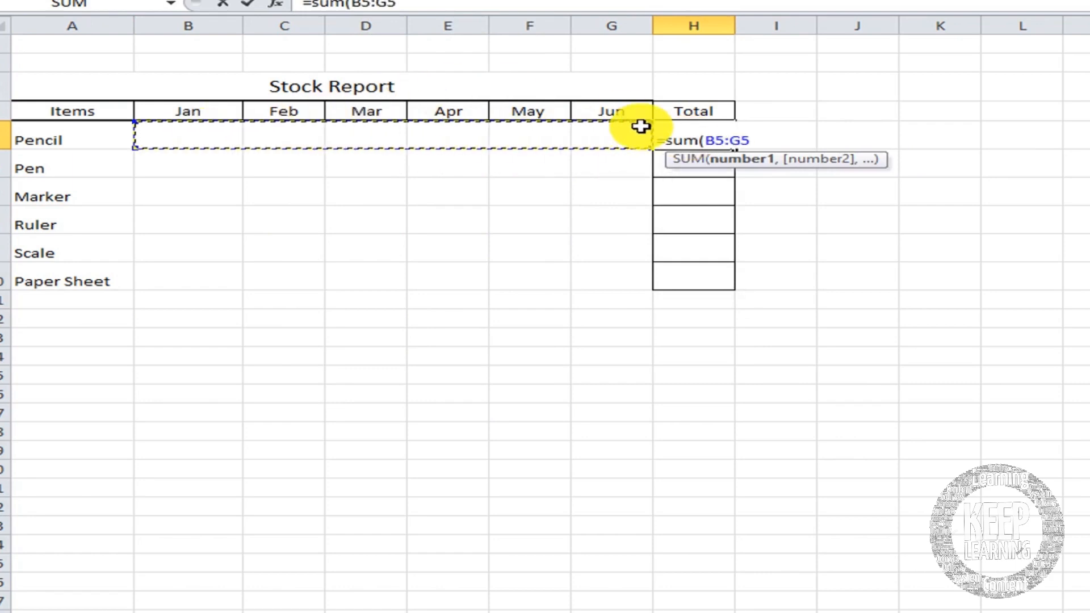
key("Return")
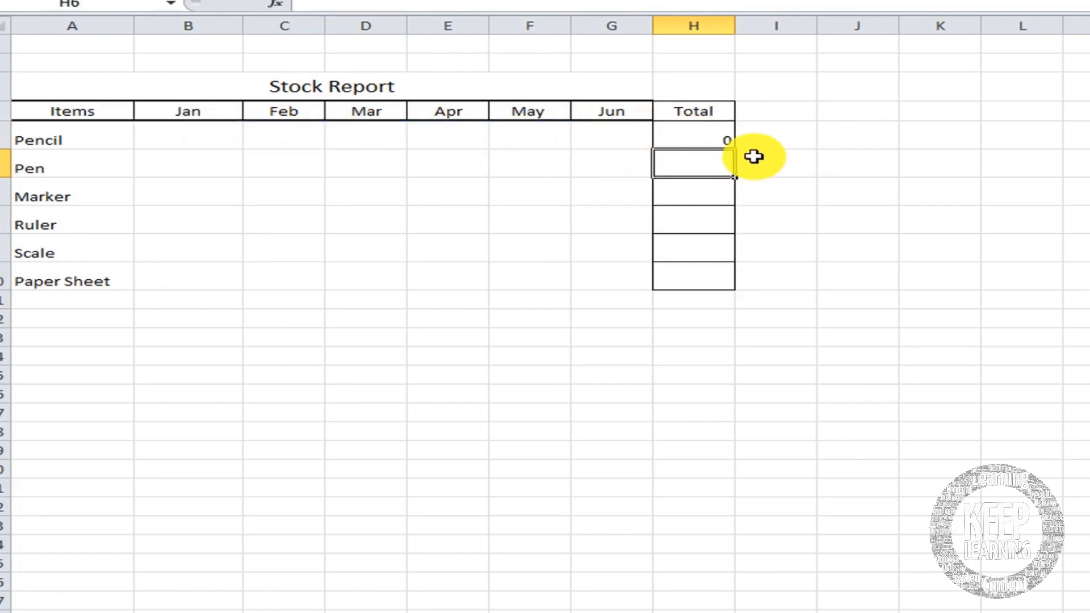
Step: Fill the Pencil total formula down the Total column through the Paper Sheet row
left_click(731, 141)
double_click(733, 149)
left_click(829, 251)
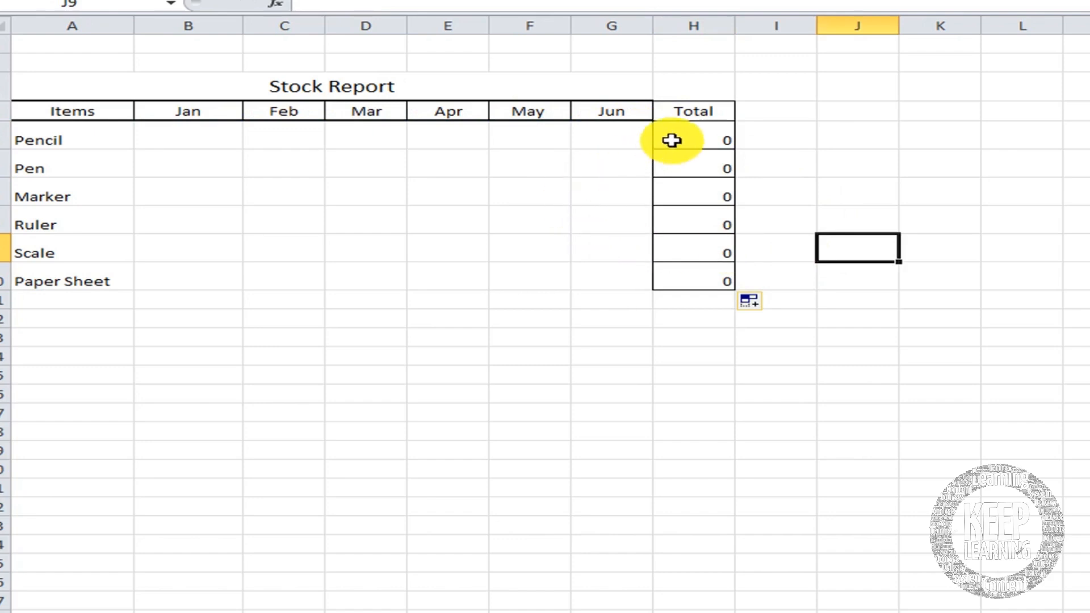
Step: Apply a thick box border around the header row from Items to Total, A4:H4
left_click(703, 114)
key("ctrl+shift+Left")
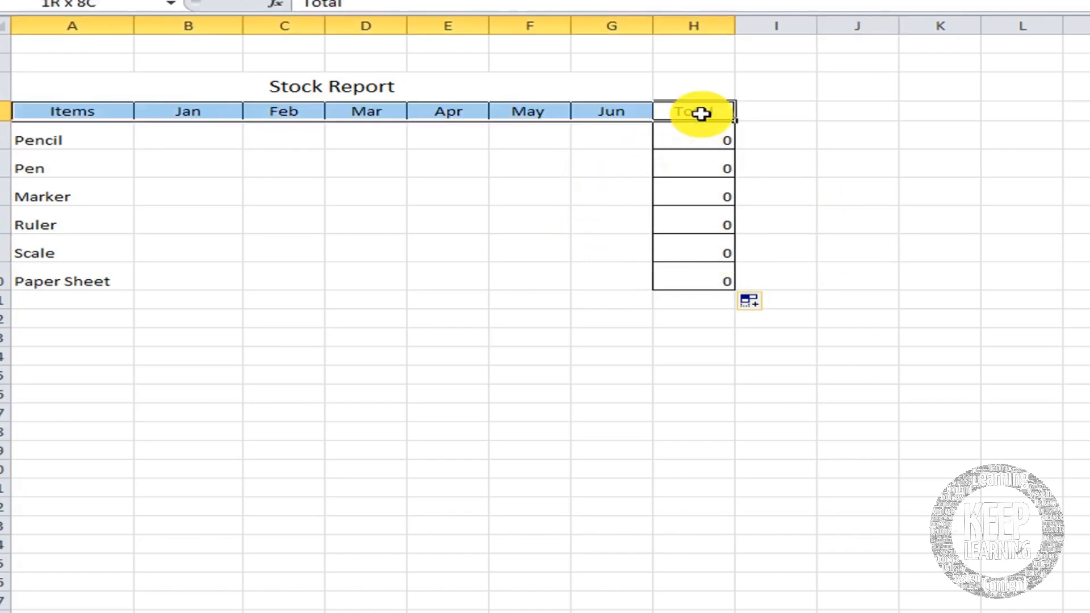
key("alt+h")
key("b")
key("t")
left_click(803, 202)
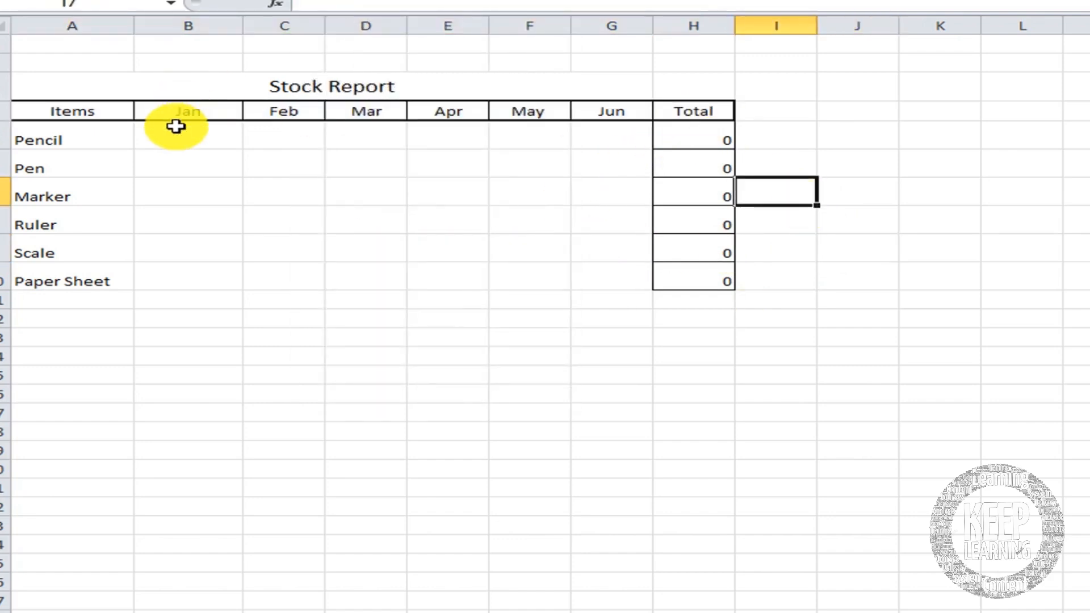
left_click(163, 142)
type("25 Pics")
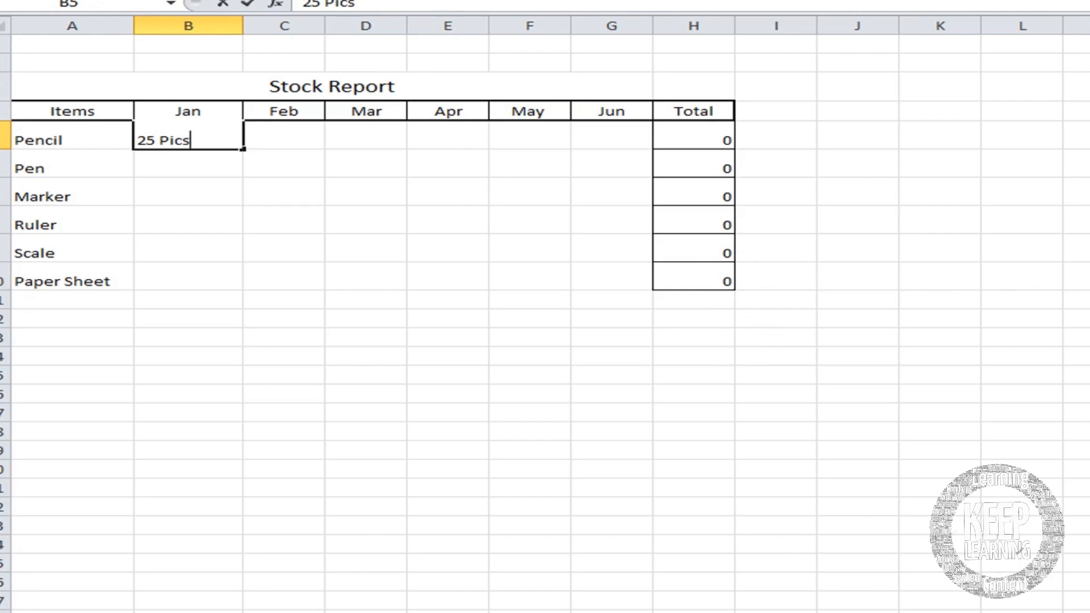
key("Escape")
left_click(694, 431)
Step: Enter the Pencil quantities 150 Pcs, 180 Pcs, 100 Pcs and 80 Pcs as text for Jan through Apr
left_click(216, 139)
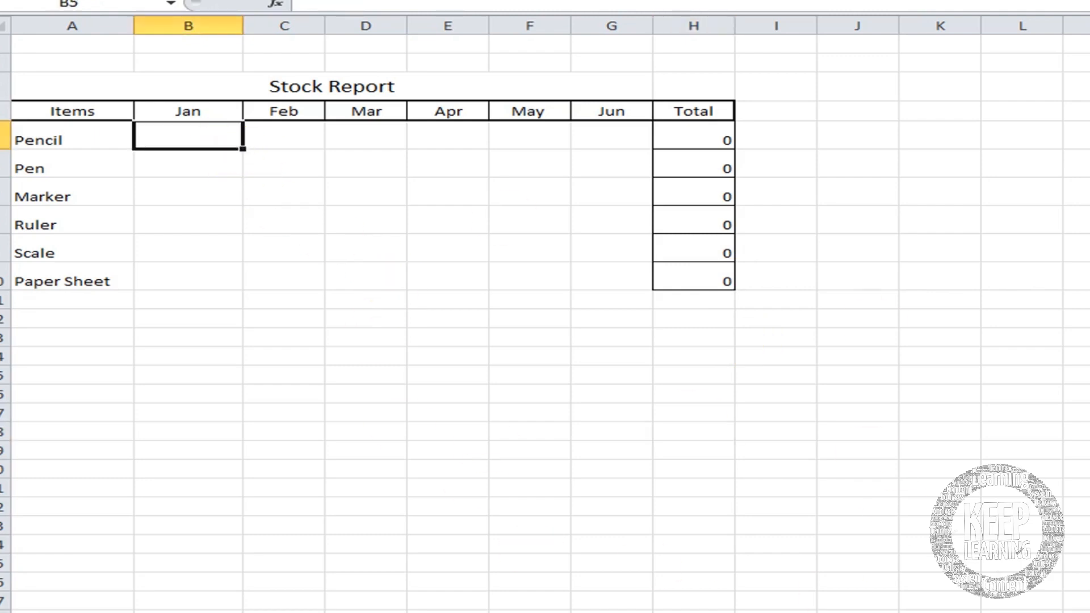
type("150 Pcs")
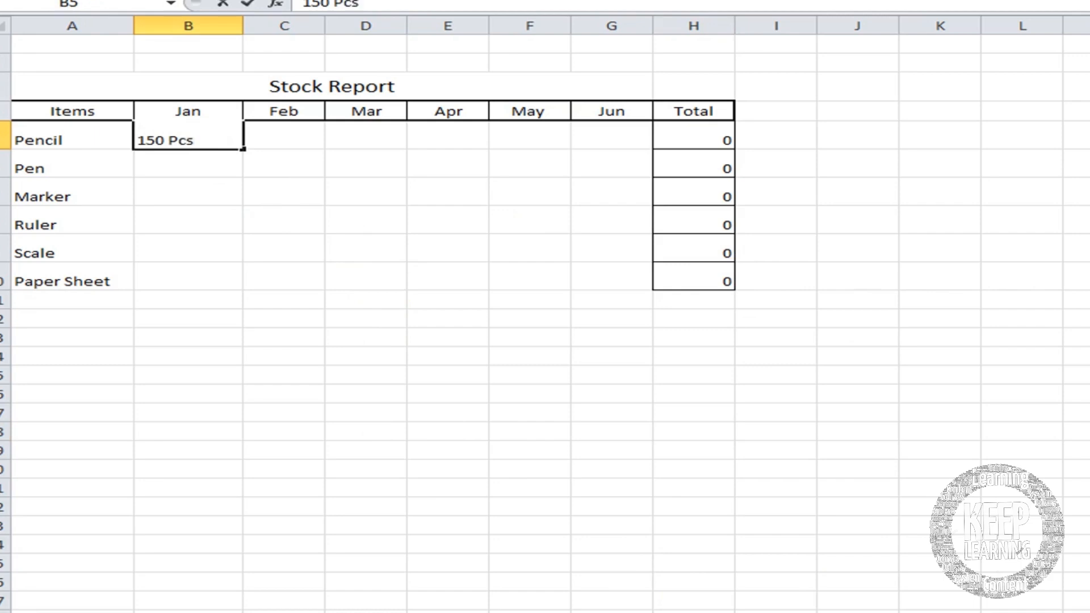
key("Tab")
type("18")
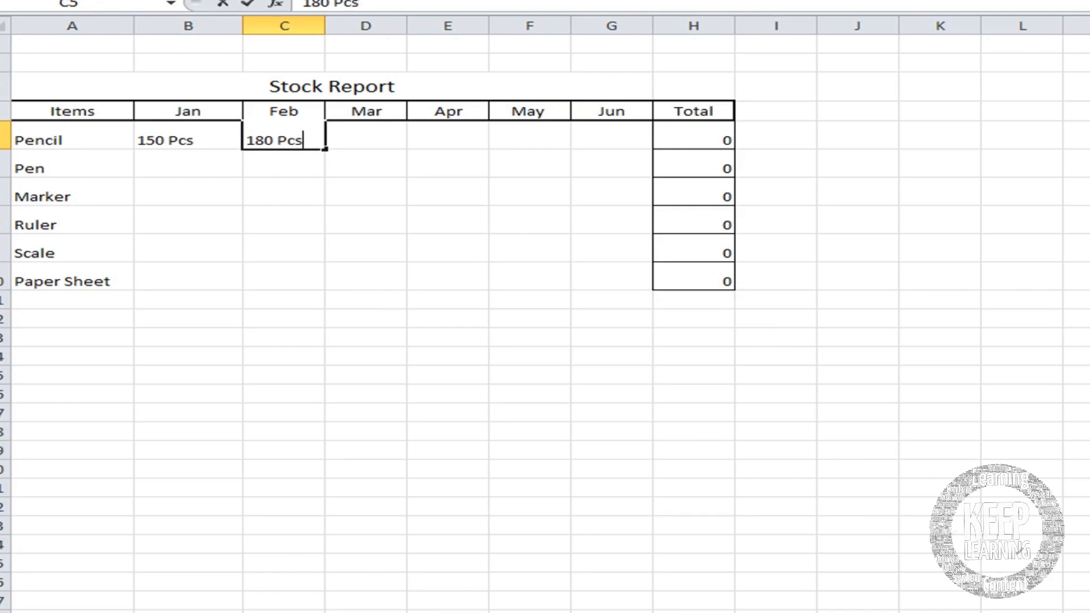
key("Tab")
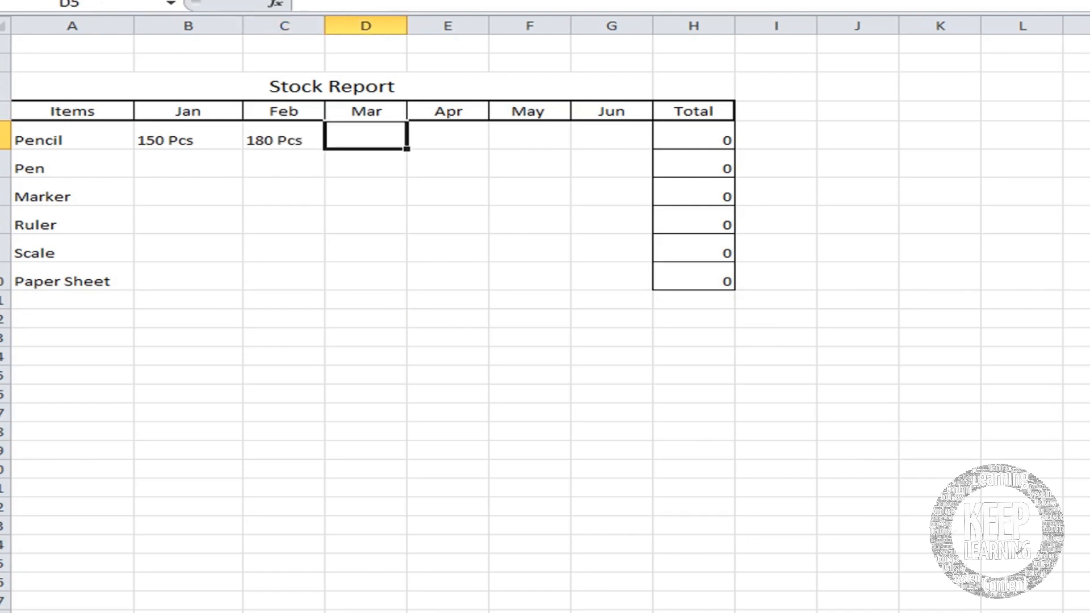
type("100")
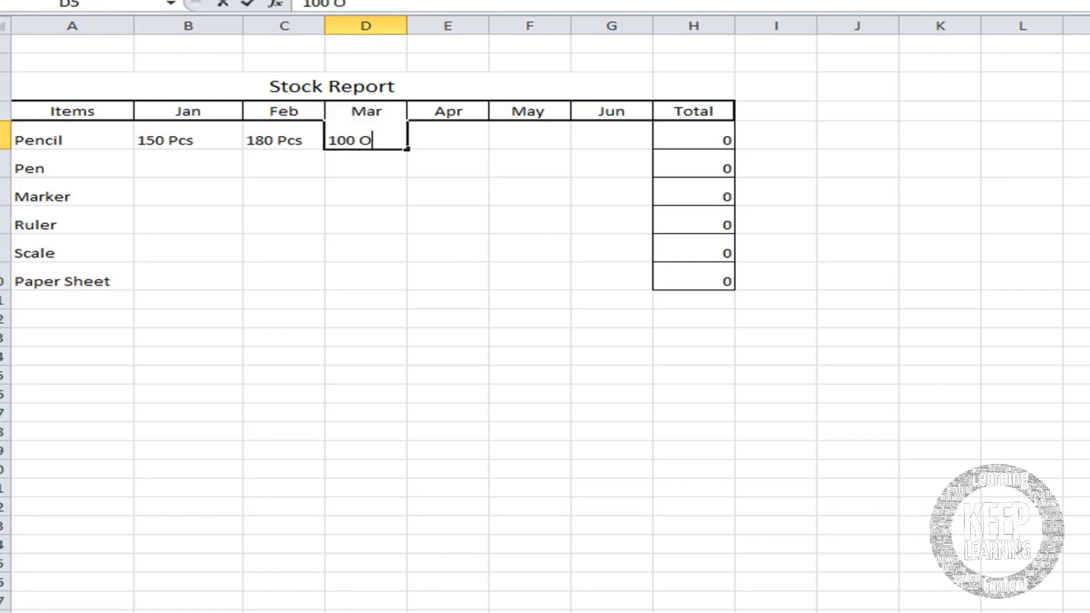
type(" Pcs")
key("Tab")
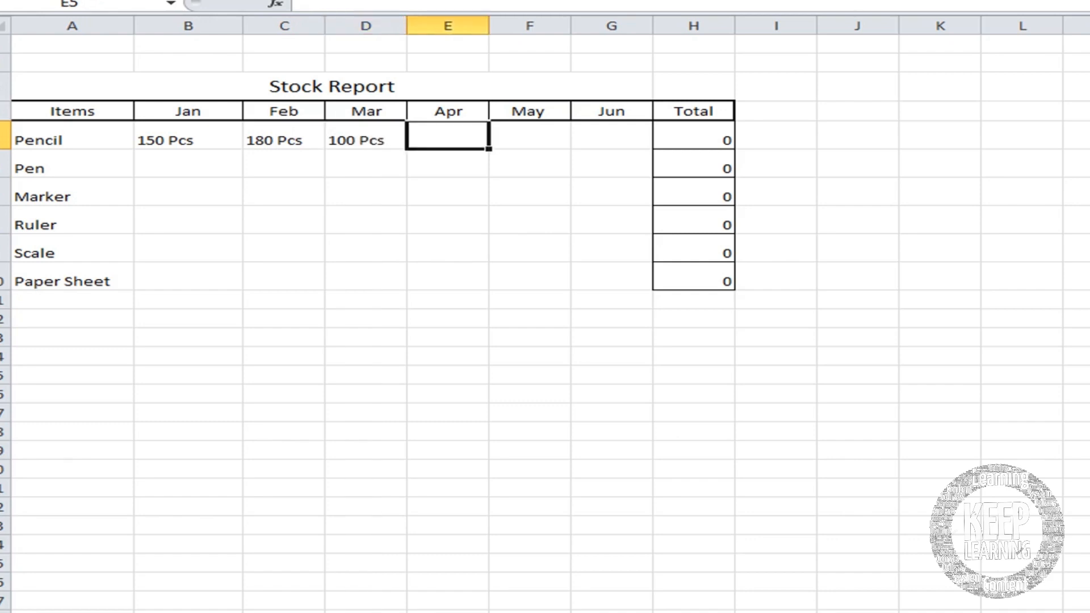
type("80 Pcs")
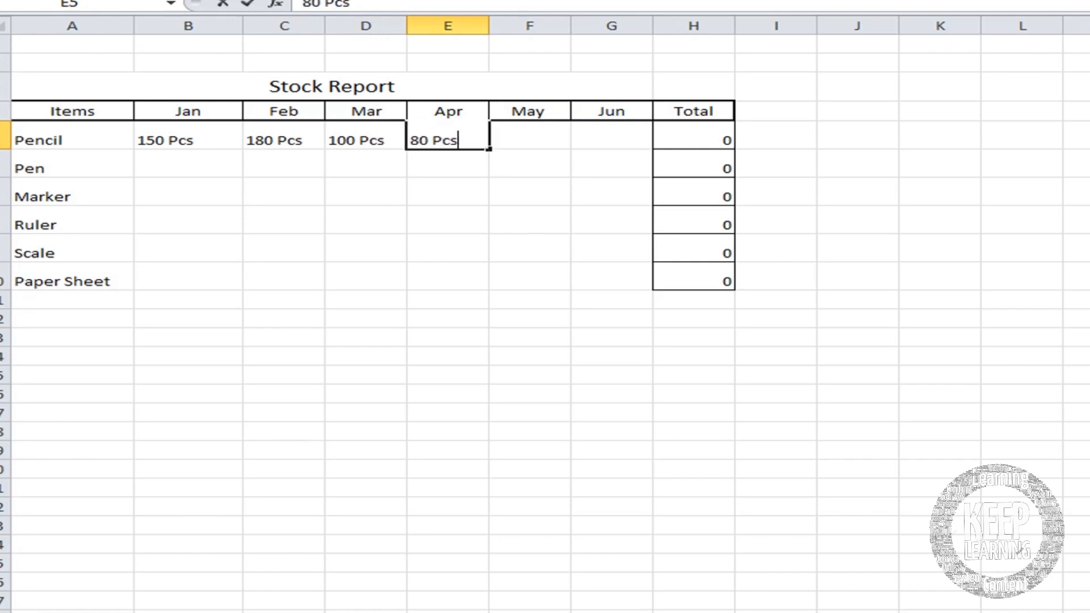
key("Tab")
key("Tab")
Step: Examine the SUM formula in the Pencil row's Total cell
double_click(699, 140)
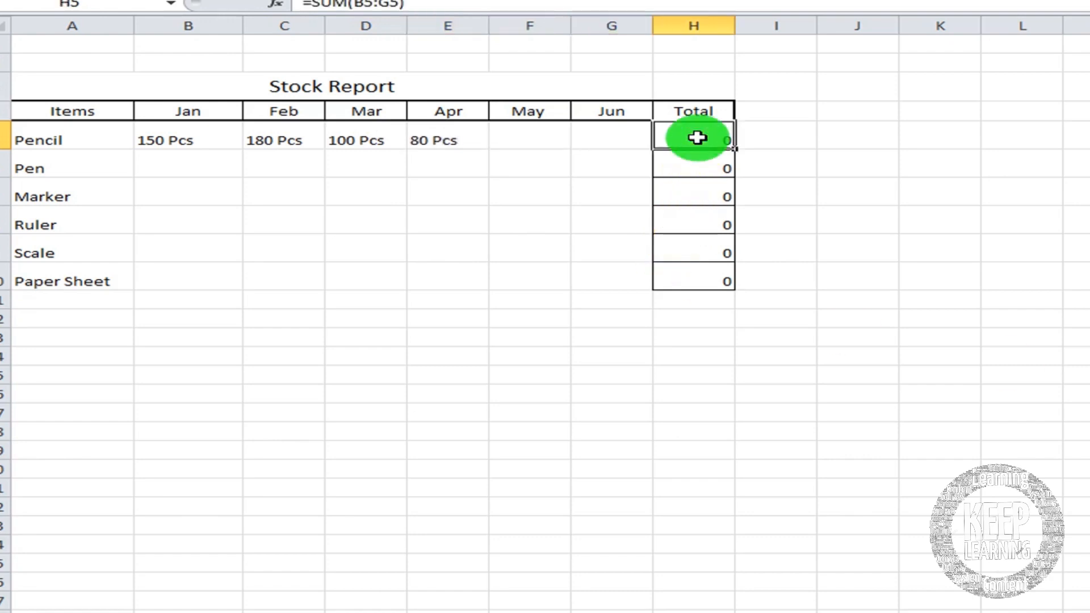
key("Return")
left_click(829, 188)
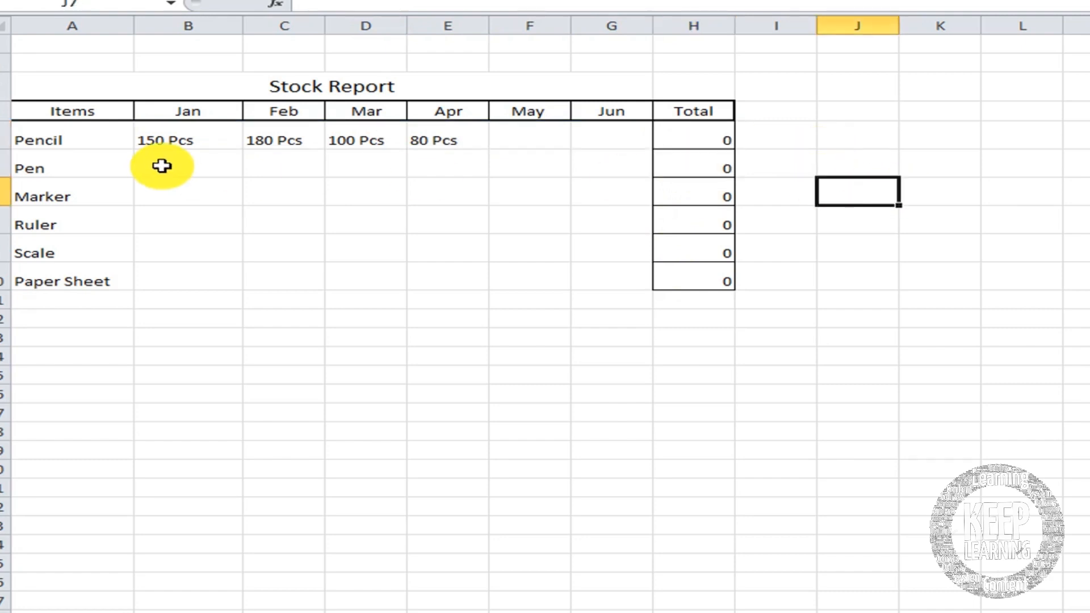
Step: Clear the text quantities from the Pencil row's month cells
left_click_drag(156, 138, 592, 141)
key("Delete")
left_click(451, 375)
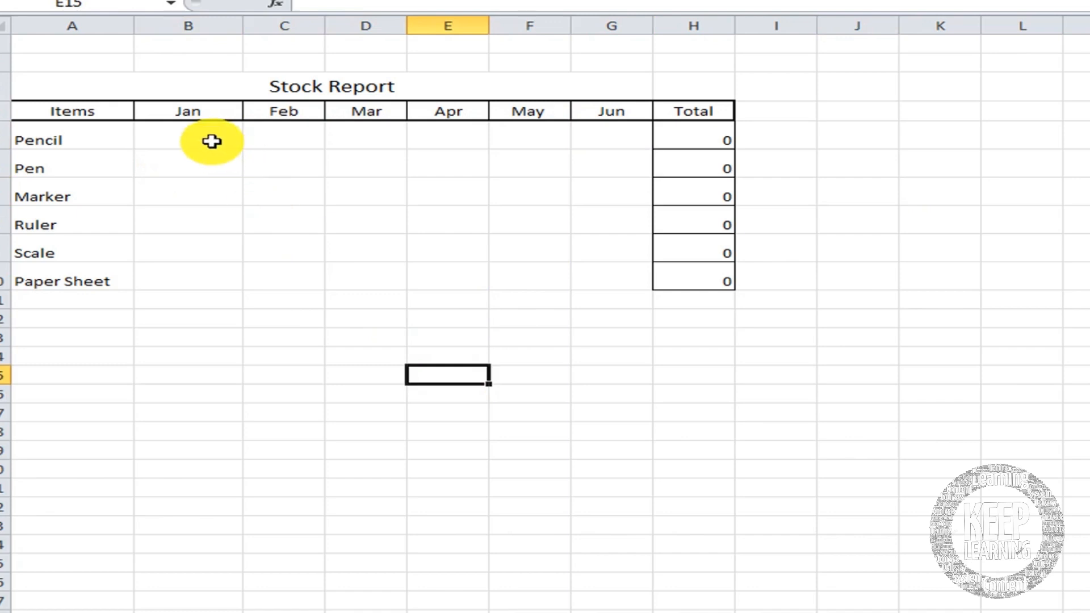
Step: Apply the custom number format # "Pcs" to the Pencil row's month cells, B5:G5
left_click_drag(215, 139, 594, 138)
right_click(595, 141)
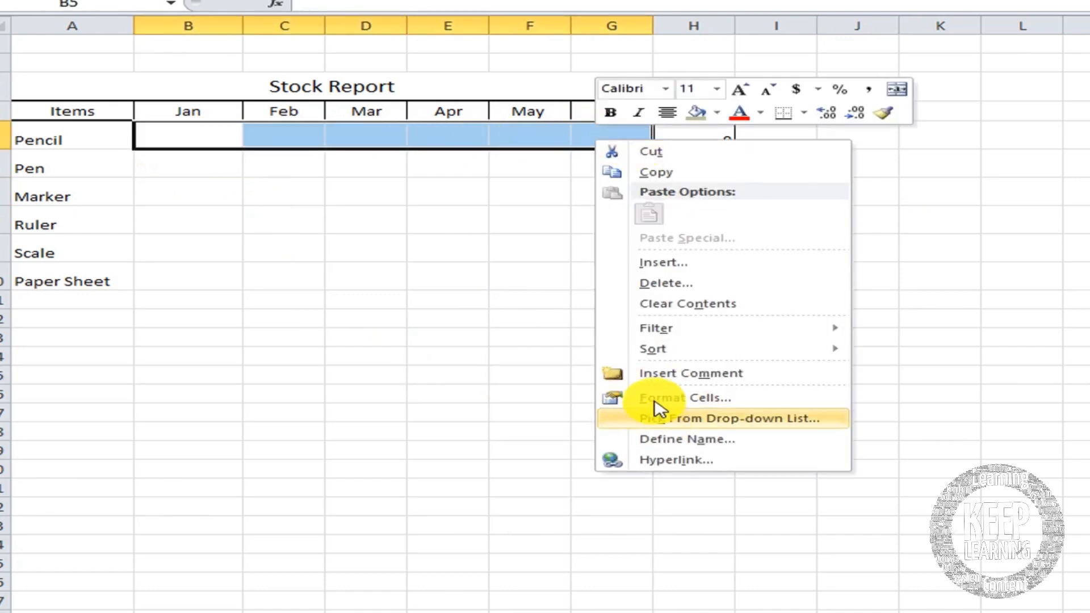
left_click(684, 397)
left_click(372, 380)
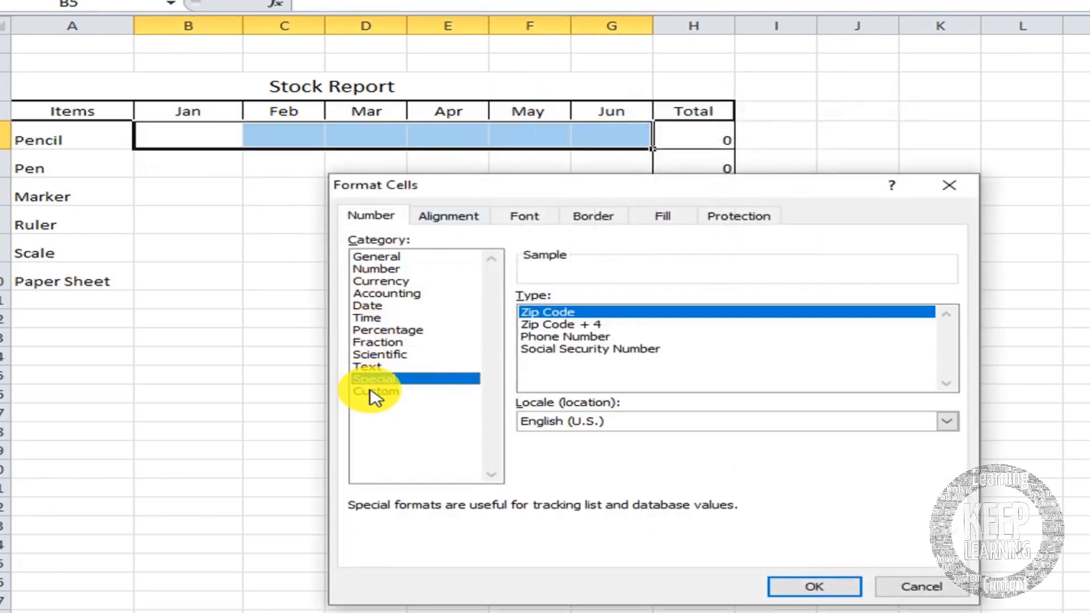
left_click(375, 391)
double_click(548, 313)
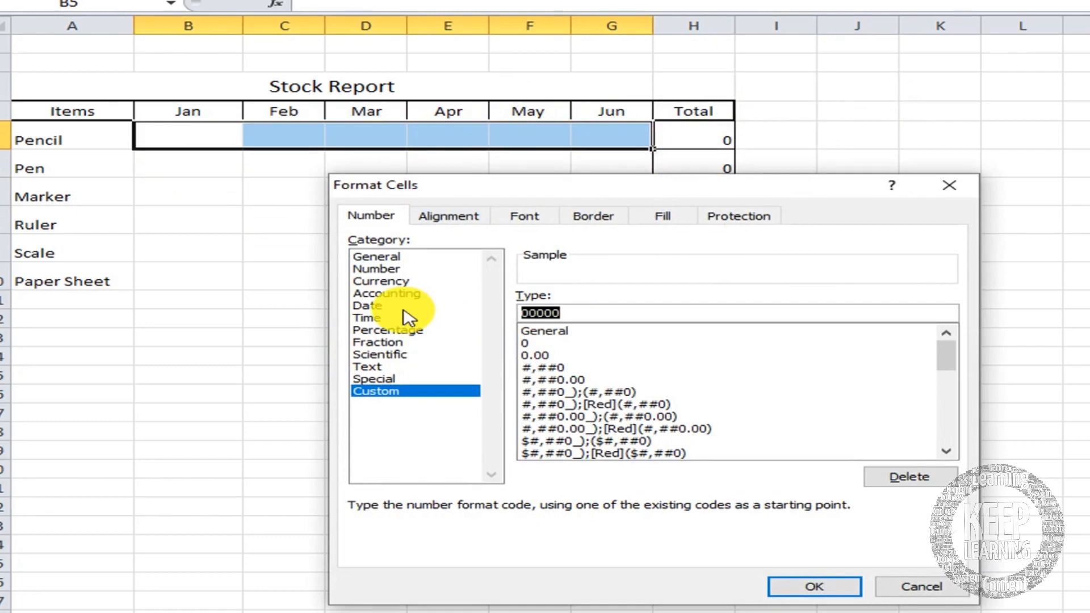
type("# \"Pcs")
left_click(812, 591)
Step: Enter the Pencil quantities 250, 150 and 180 as plain numbers for Jan, Feb and Mar
left_click(164, 145)
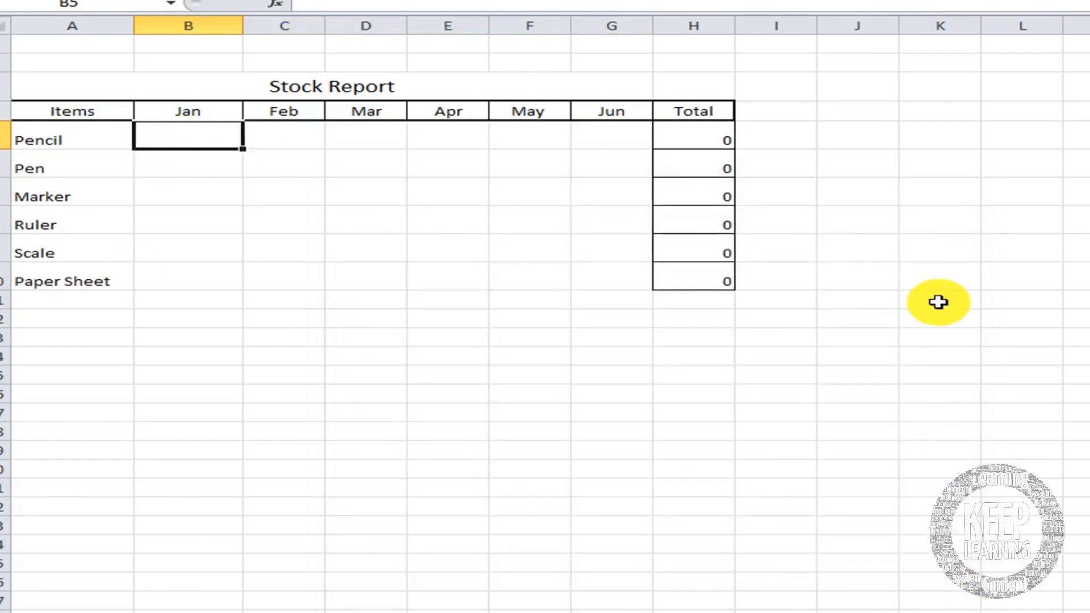
type("250")
key("Return")
key("Up")
key("Right")
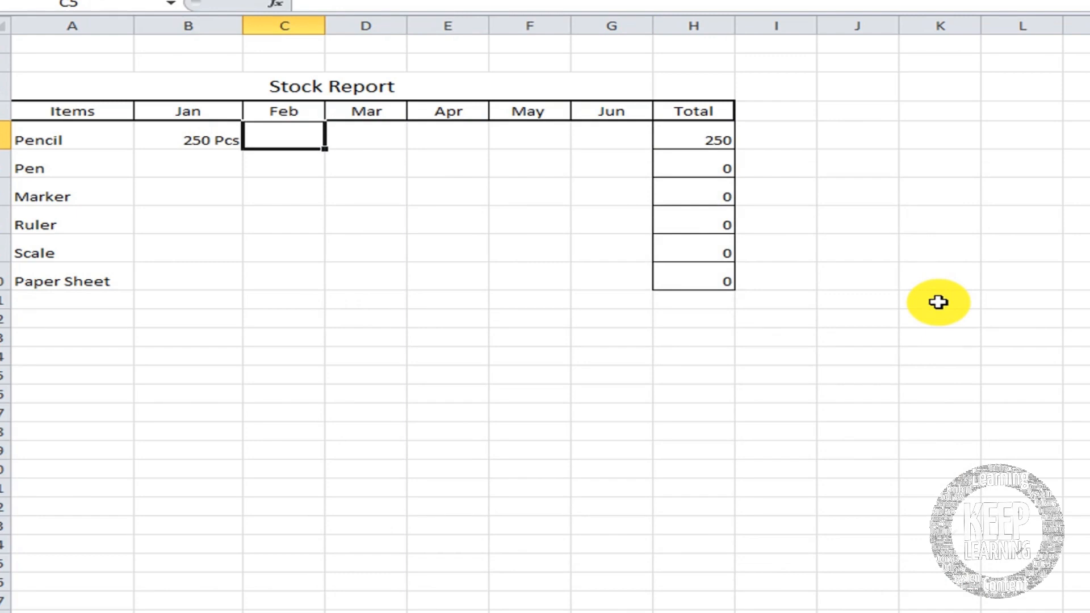
type("150")
key("Return")
key("Up")
key("Right")
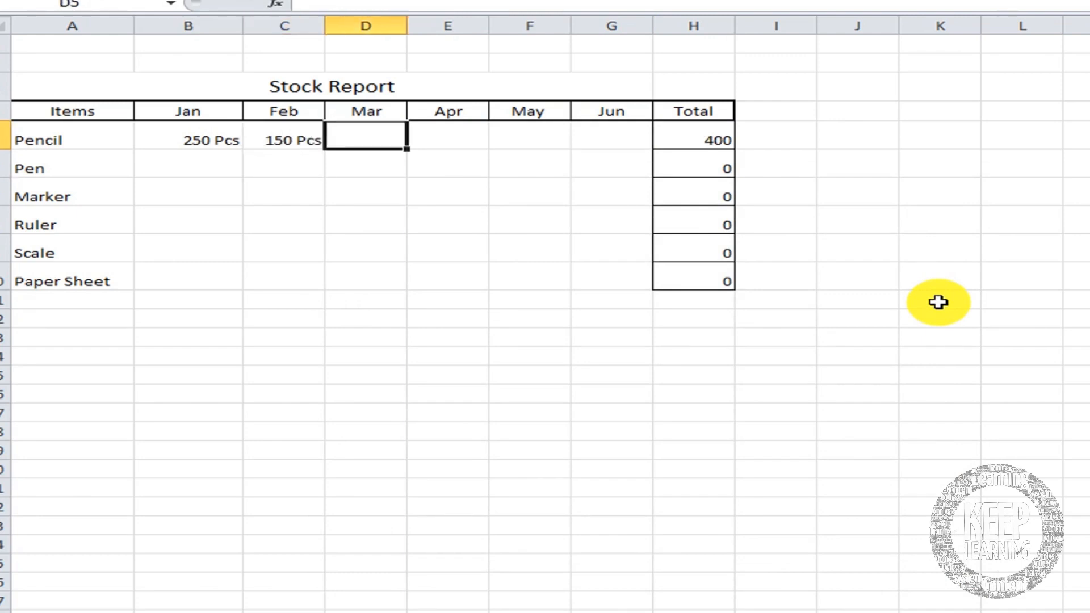
type("180")
key("Return")
type("220")
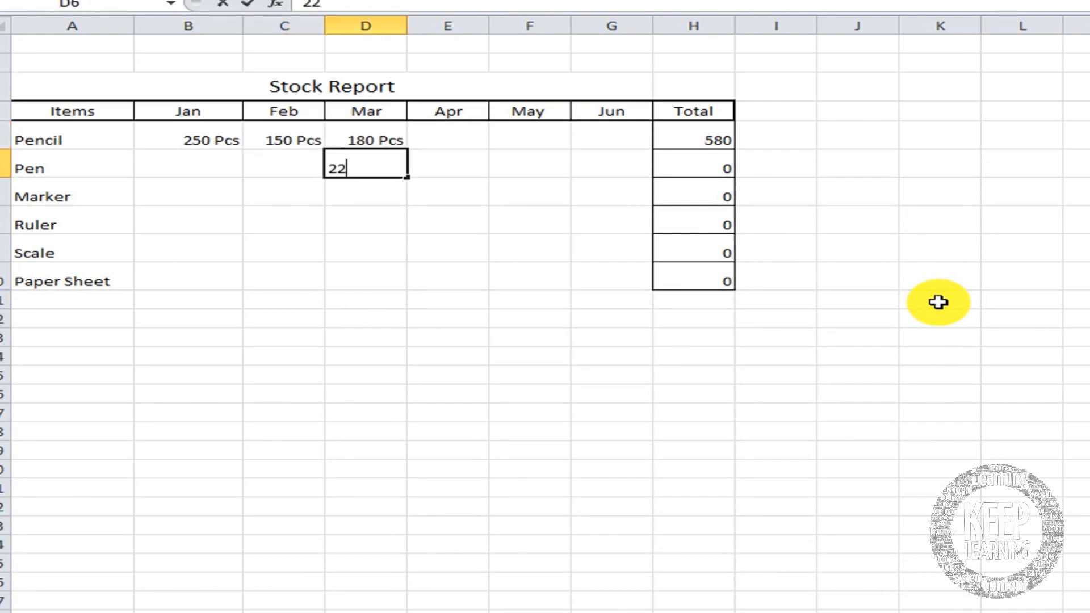
key("Return")
key("Up")
key("Delete")
Step: Enter the Pencil quantities 220, 150 and 200 for Apr, May and Jun, and recommit the row's SUM formula in H5
key("Up")
key("Right")
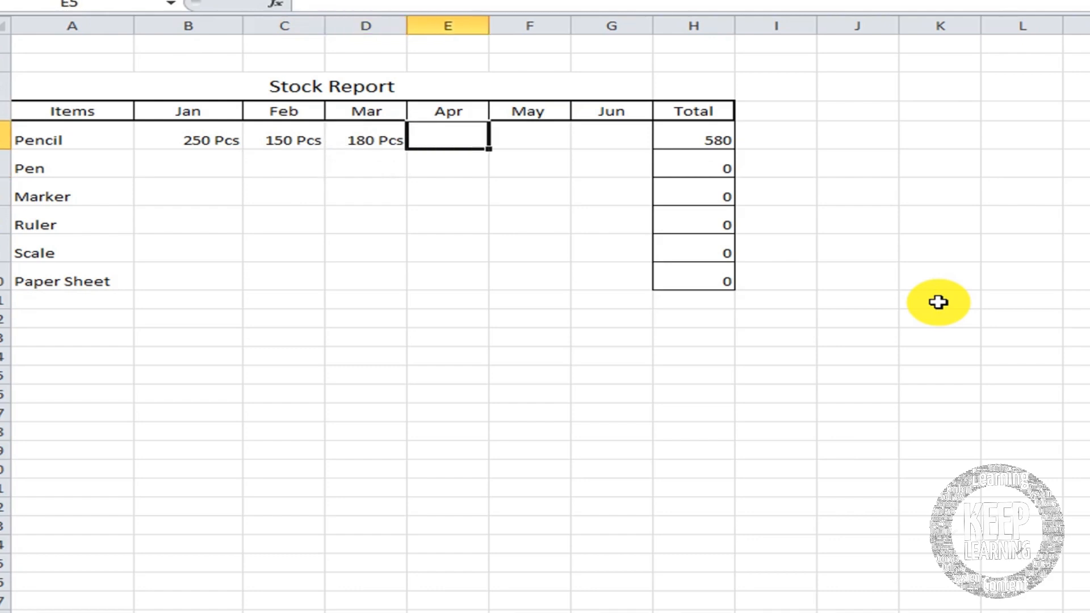
type("220")
key("Tab")
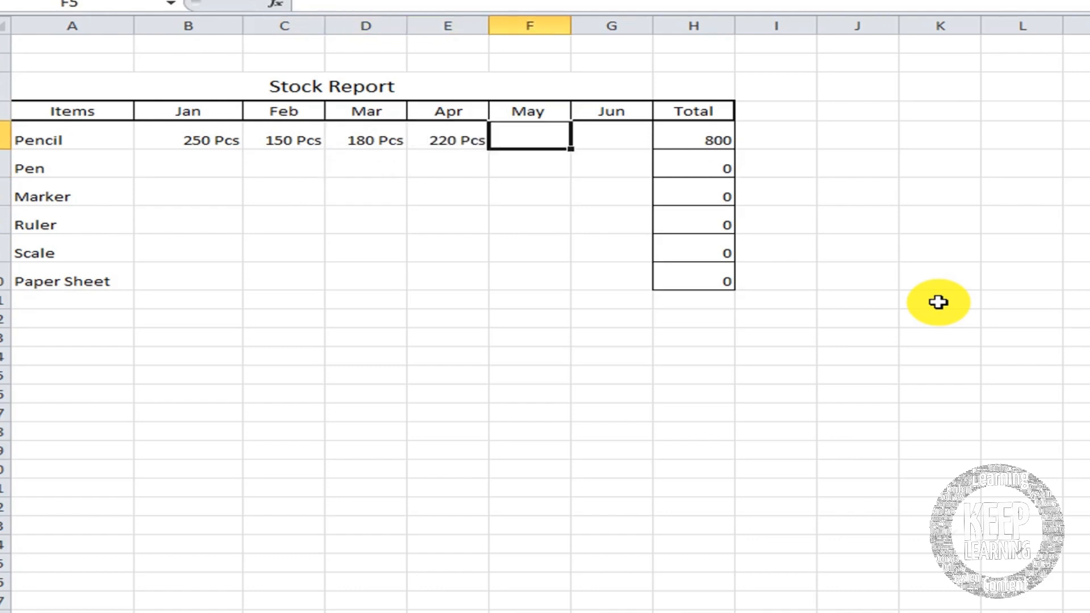
type("150")
key("Tab")
type("20")
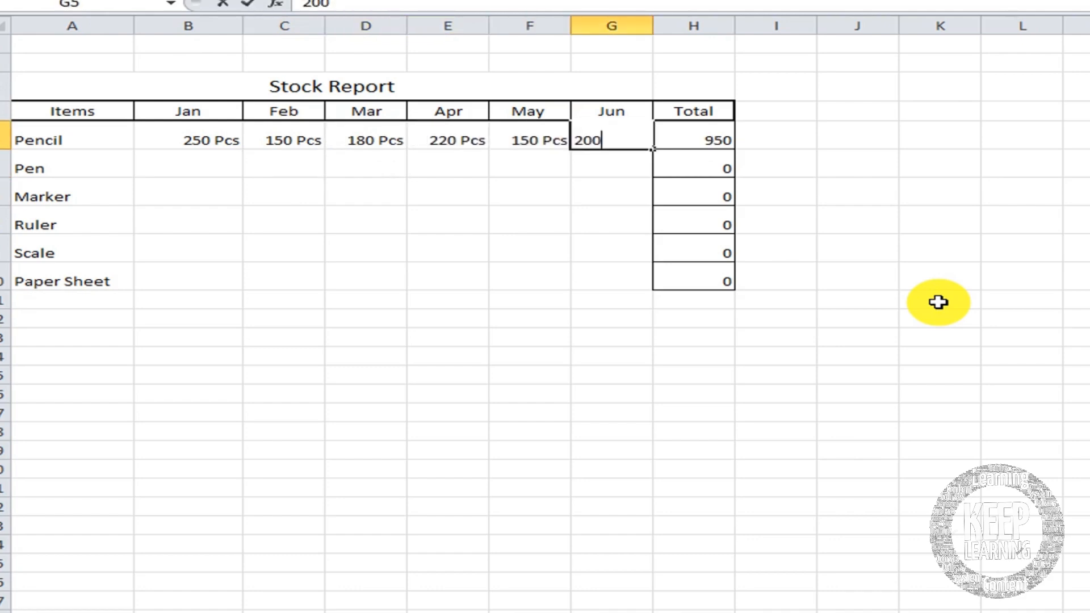
key("Tab")
key("F2")
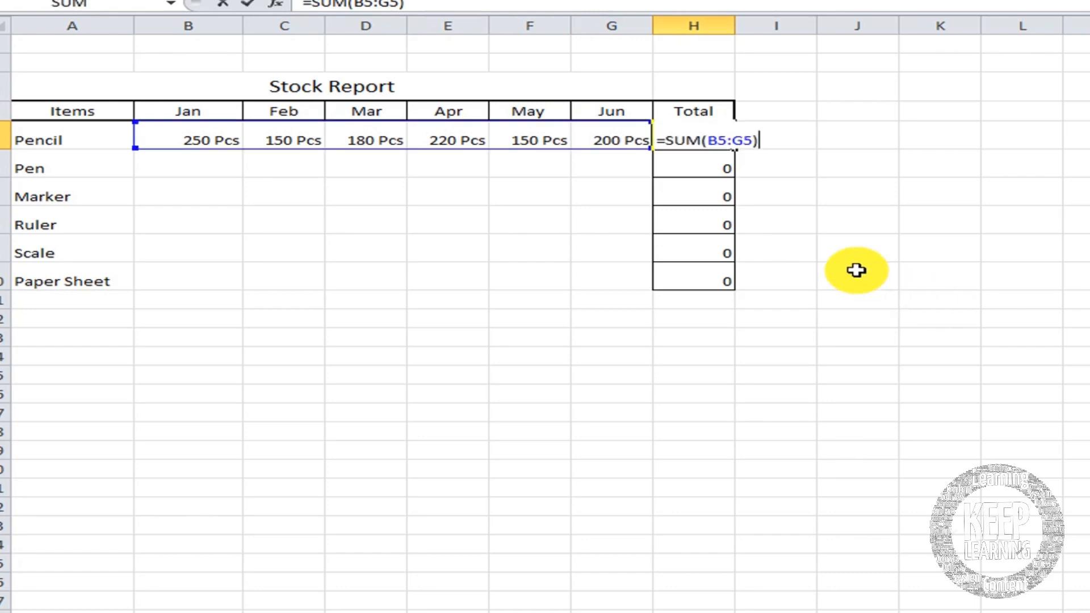
key("Return")
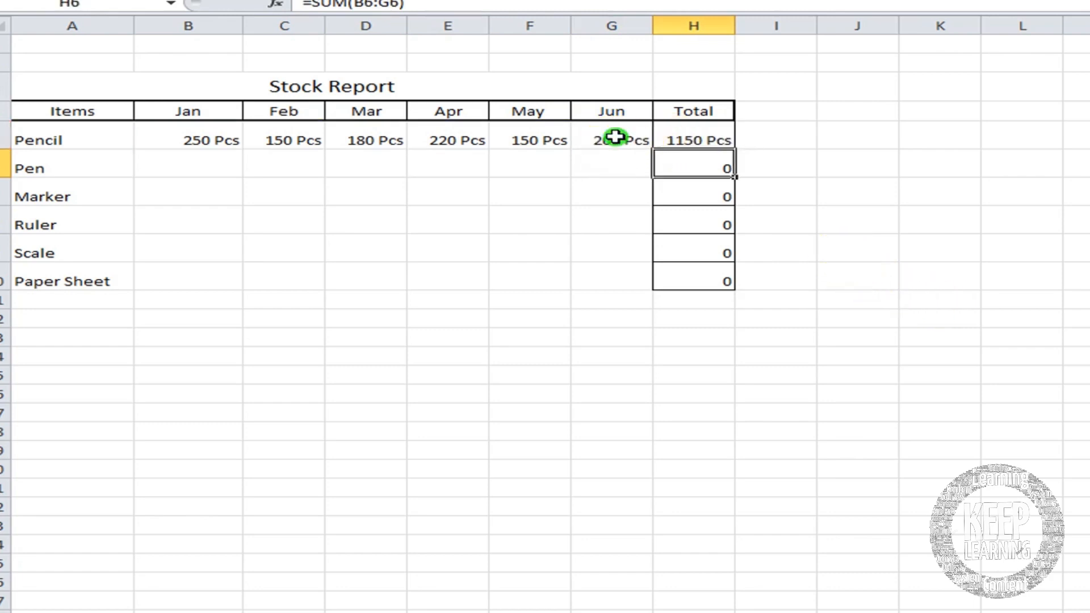
Step: Center the Pencil quantities in the cells from Jan to Jun, B5:G5
left_click_drag(615, 138, 143, 139)
key("Return")
left_click(368, 277)
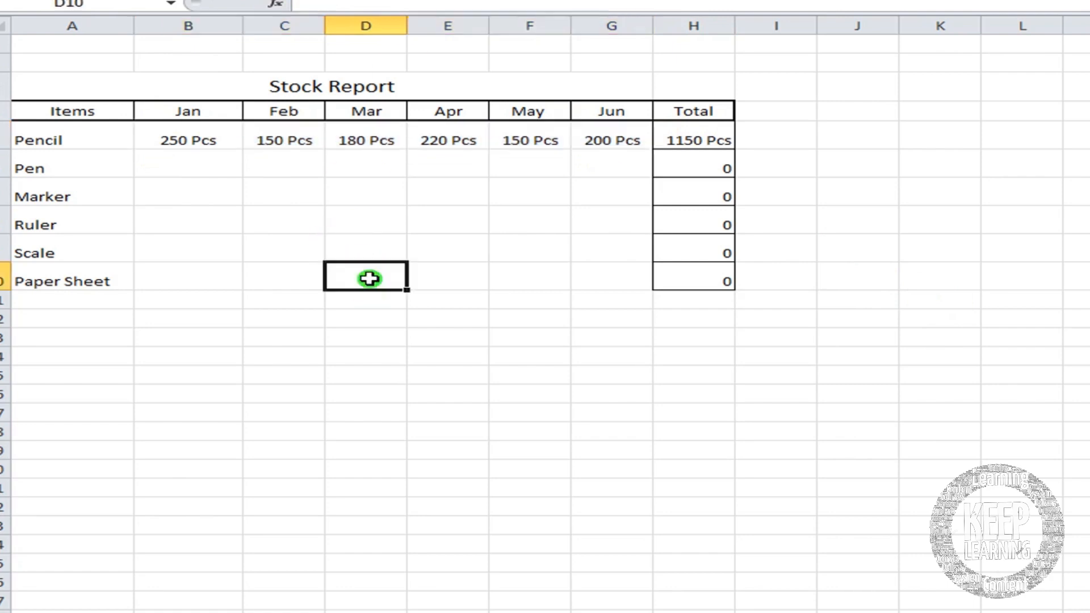
Step: Enter 15 Dzn and 25 Dzn as text for Pen in Jan and Feb, and check the Pen total formula
left_click(172, 167)
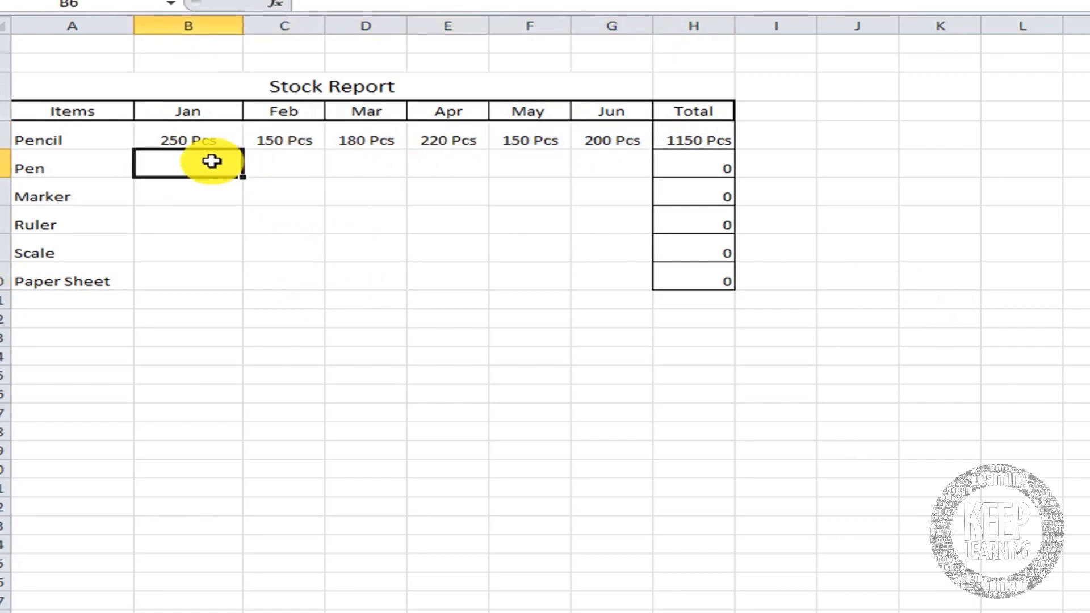
type("15 Dzn")
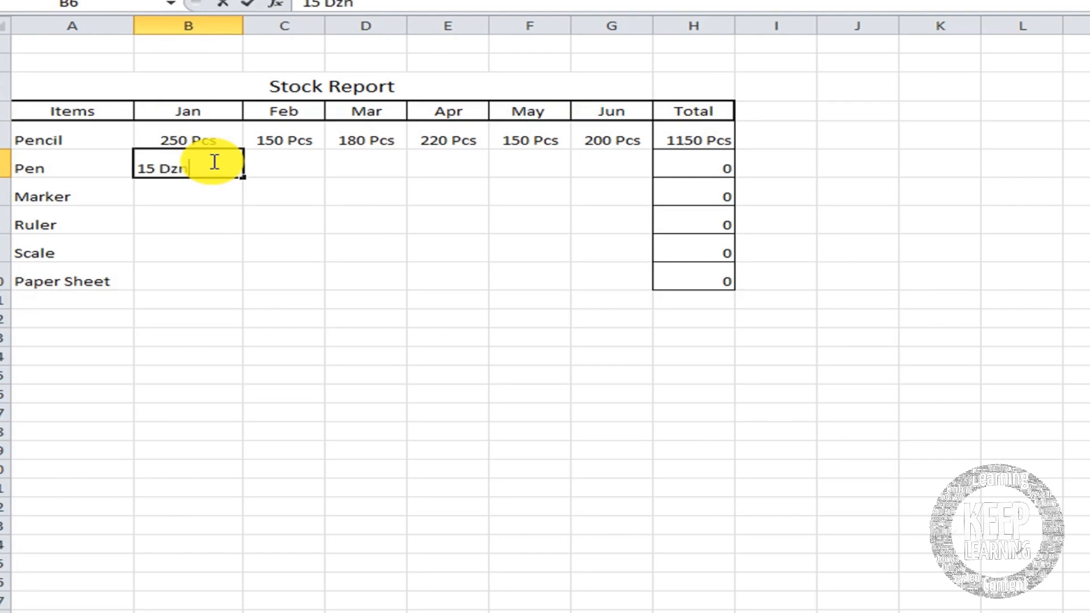
key("Tab")
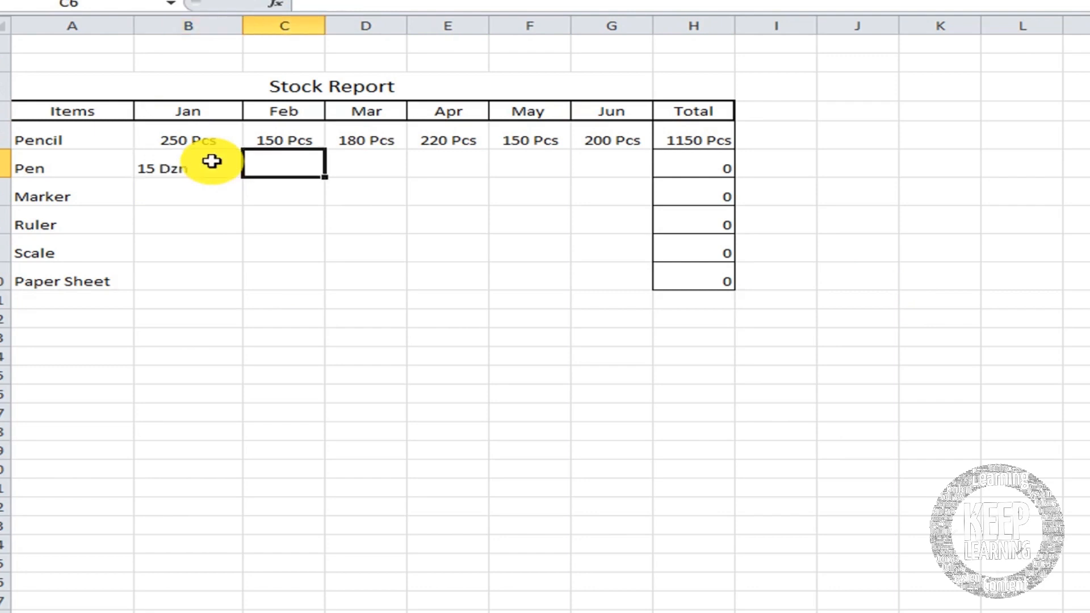
type("25")
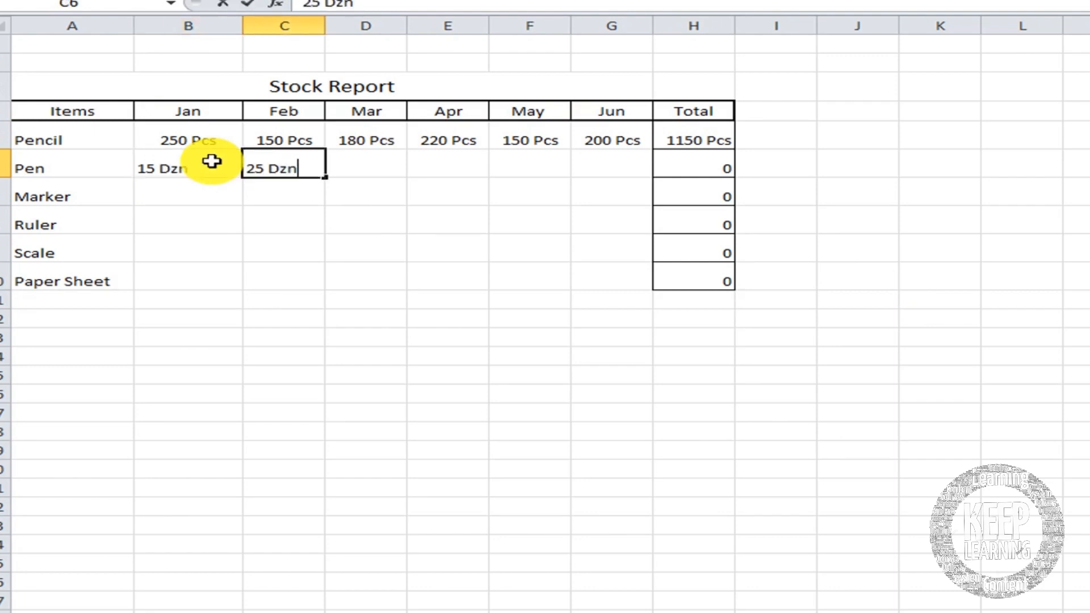
type(" Dzn")
key("Tab")
double_click(708, 166)
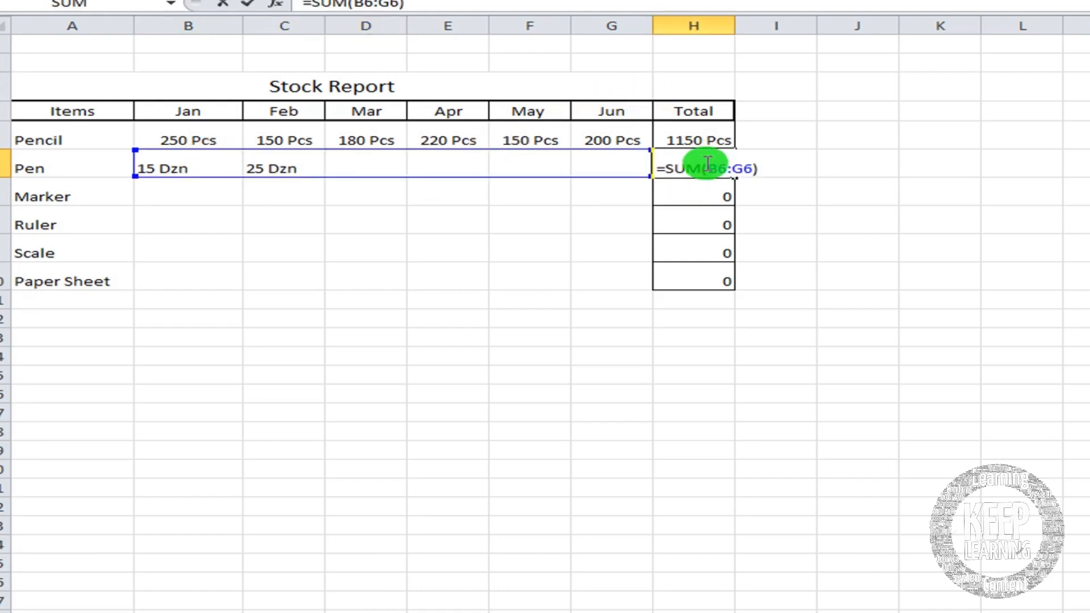
key("Return")
Step: Clear the text quantities from the Pen row's Jan and Feb cells
left_click(236, 168)
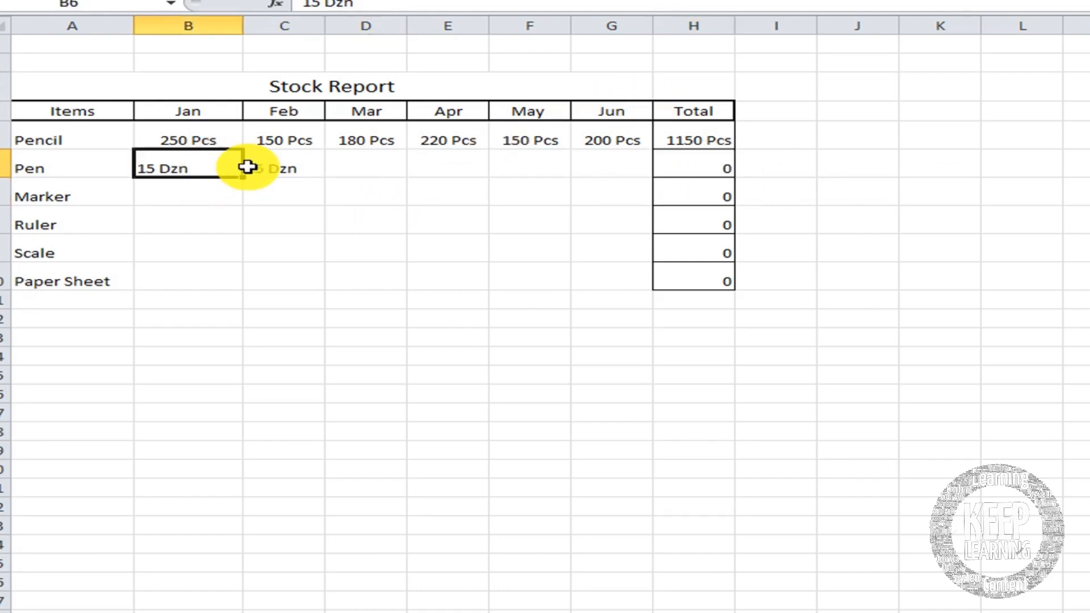
left_click_drag(248, 167, 292, 165)
key("Delete")
Step: Apply the custom number format # "Dzn" to the Pen row's month cells, B6:G6
left_click_drag(161, 163, 613, 167)
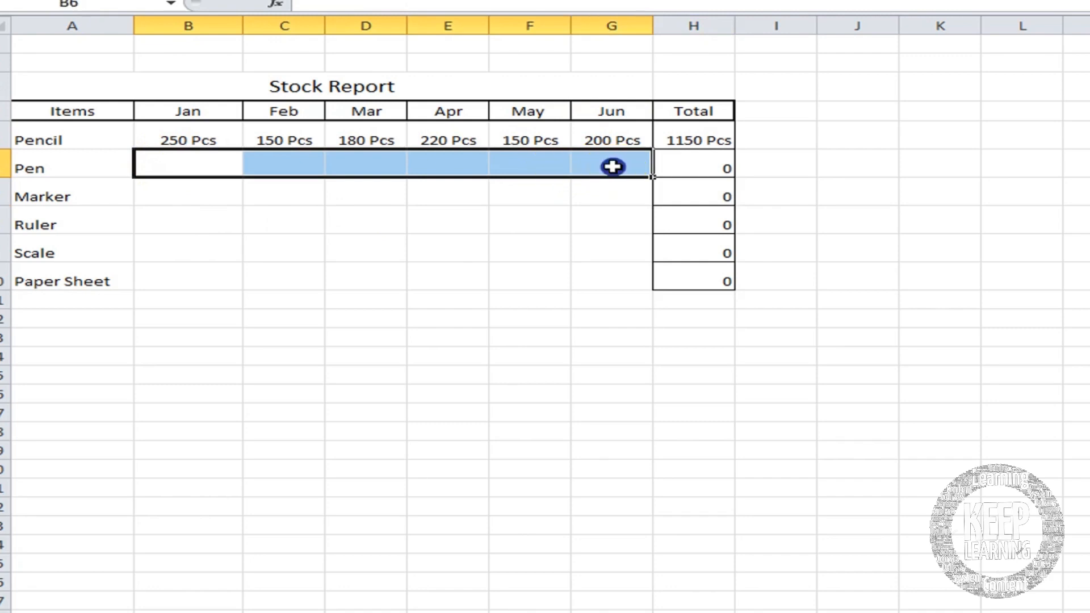
right_click(613, 166)
left_click(695, 426)
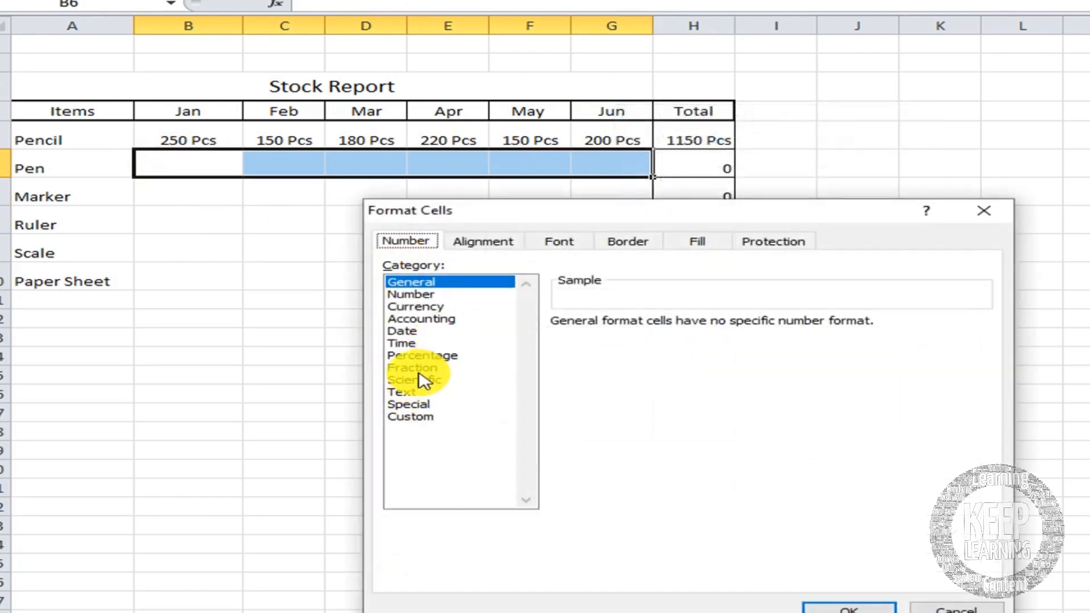
left_click(425, 418)
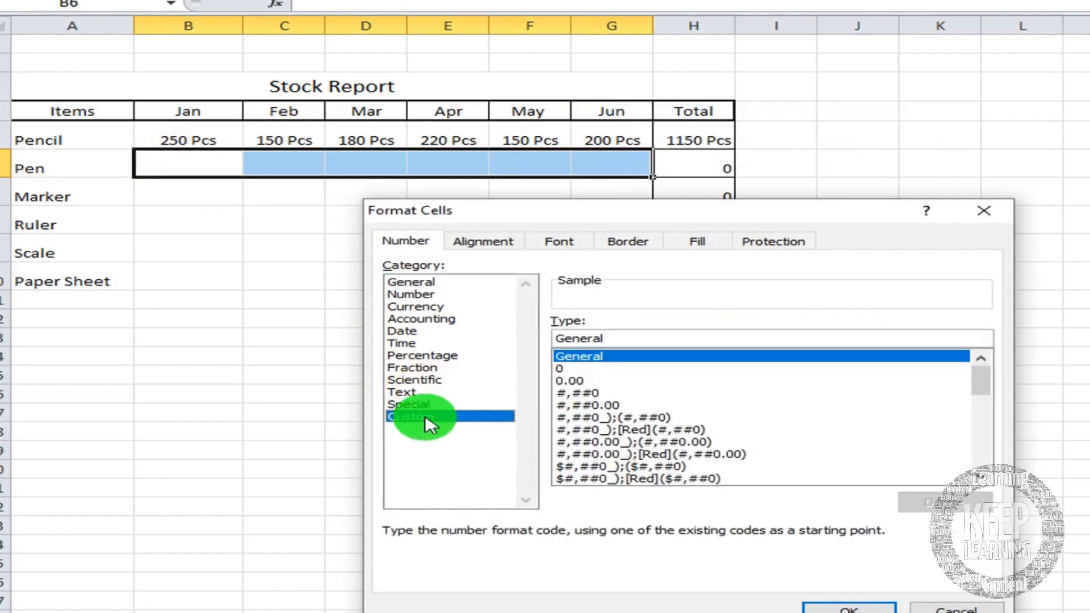
double_click(579, 338)
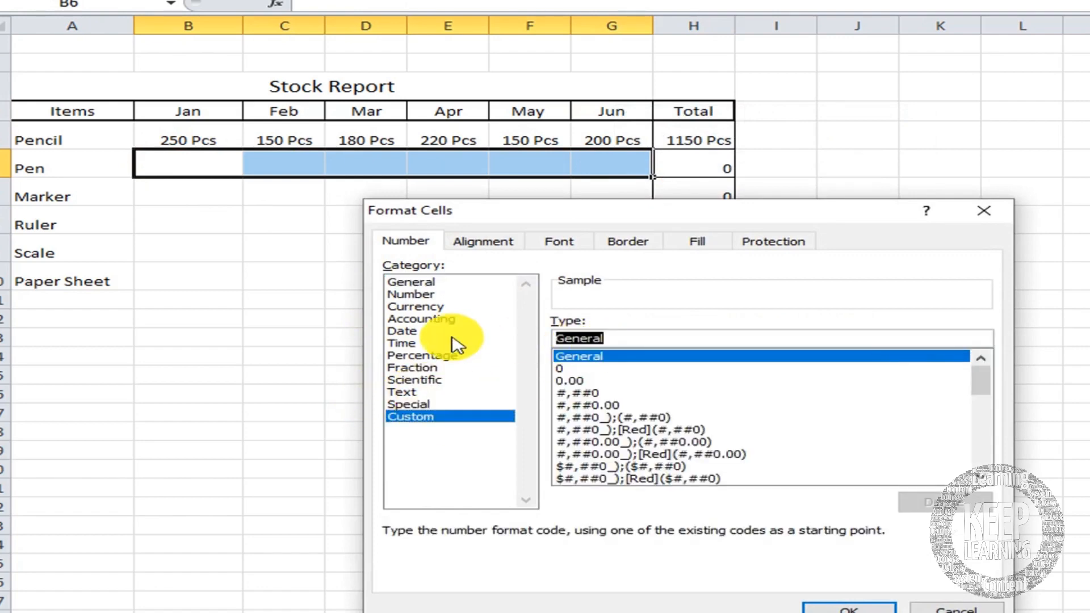
type("# \"Dzn")
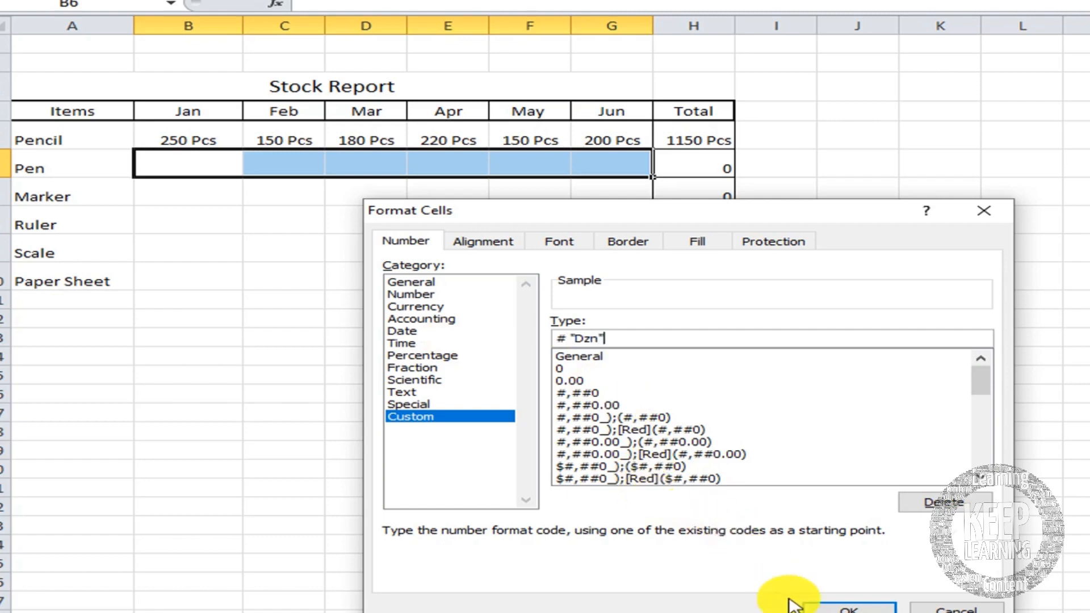
left_click(809, 608)
Step: Enter 15, 25, 50, 17, 18 and 19 as the Pen quantities from Jan to Jun, and center them
type("15")
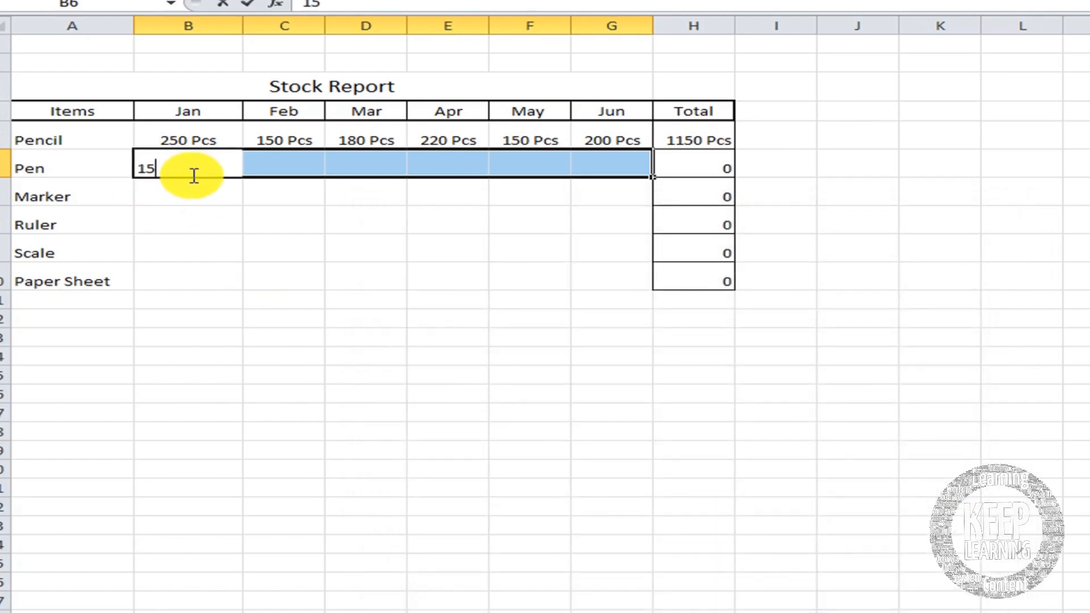
key("Return")
type("25")
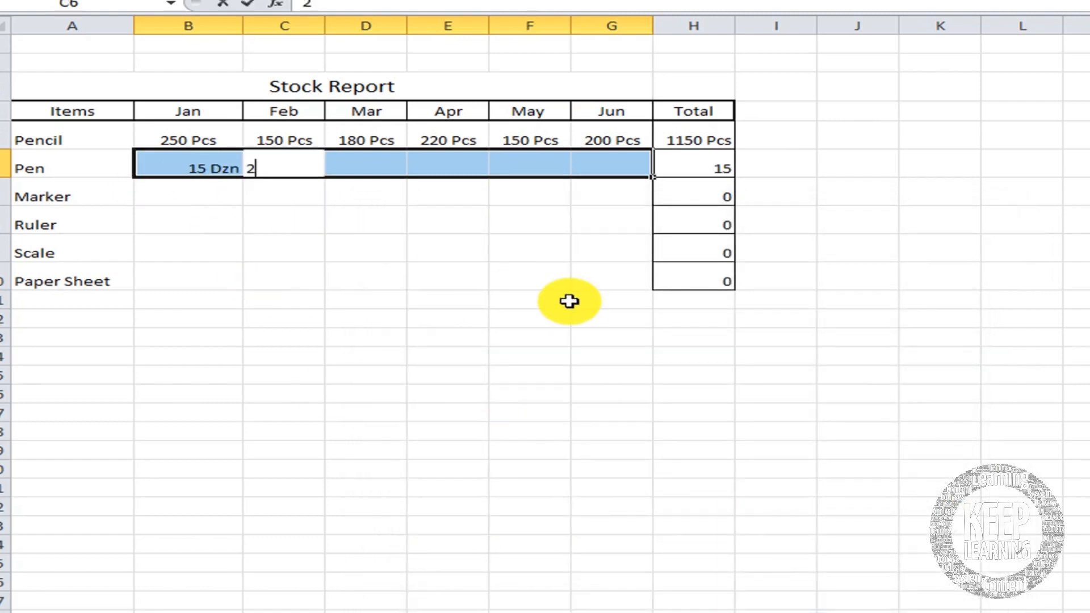
key("Return")
type("50")
key("Return")
type("17")
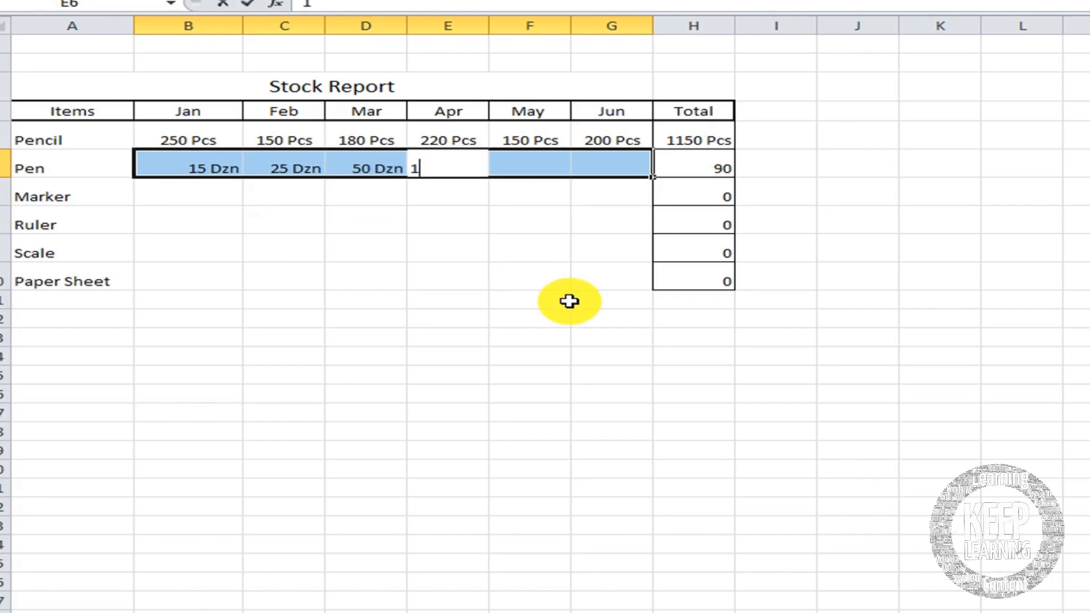
key("Return")
type("18")
key("Return")
type("19")
key("Return")
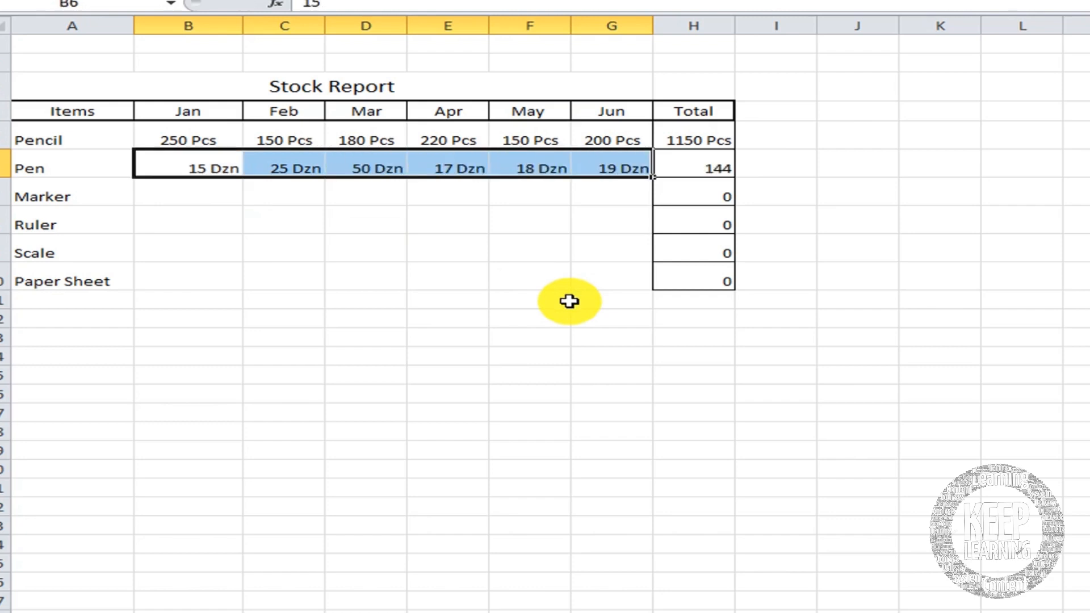
left_click(504, 301)
Step: Apply the custom number format # "Dzn" to the Pen total in H6
left_click(683, 170)
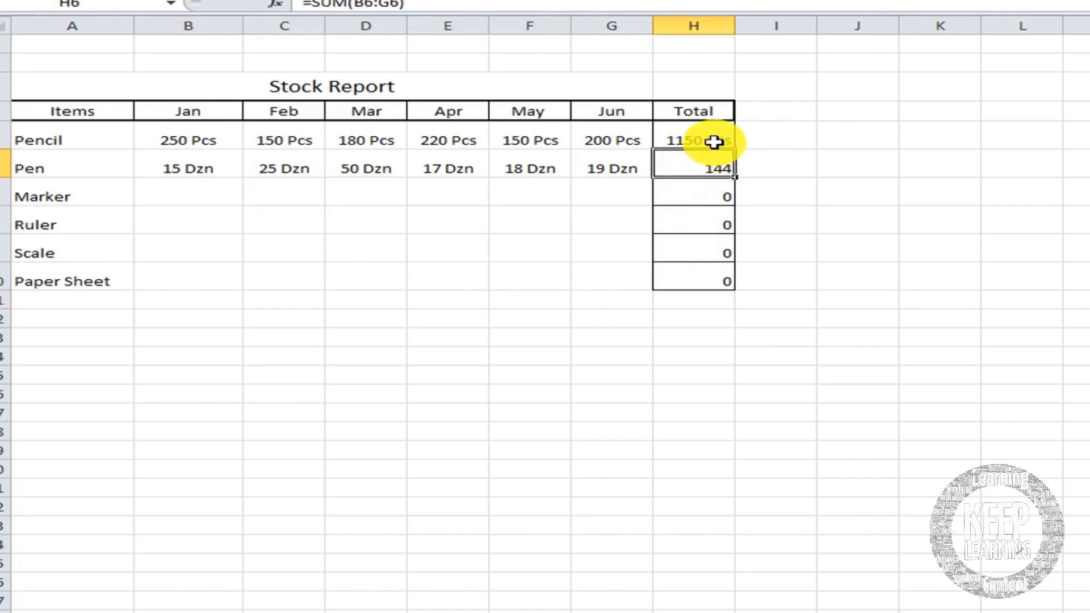
right_click(708, 166)
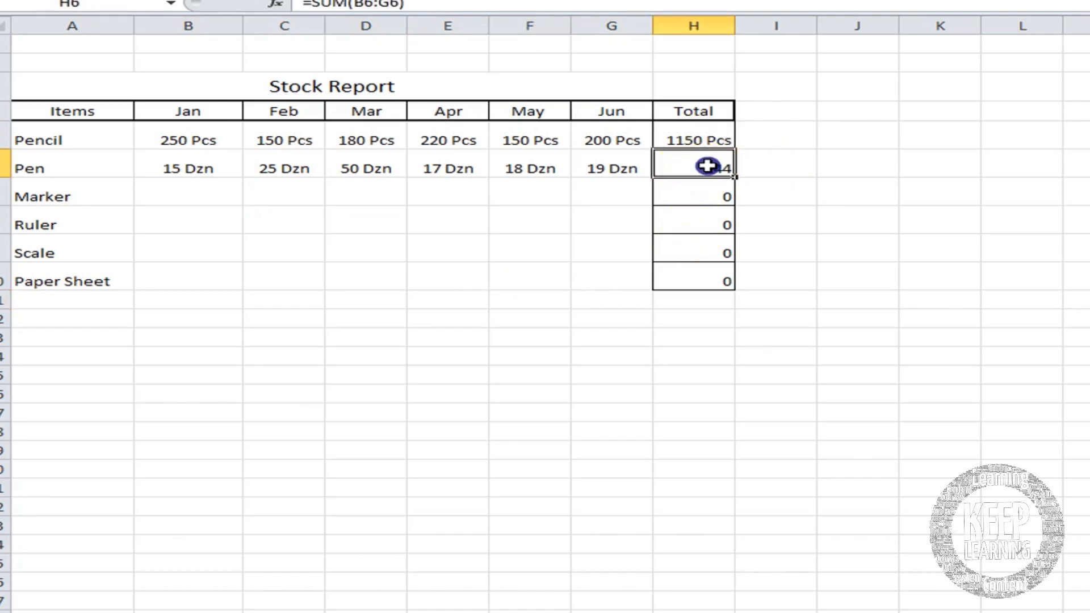
left_click(779, 427)
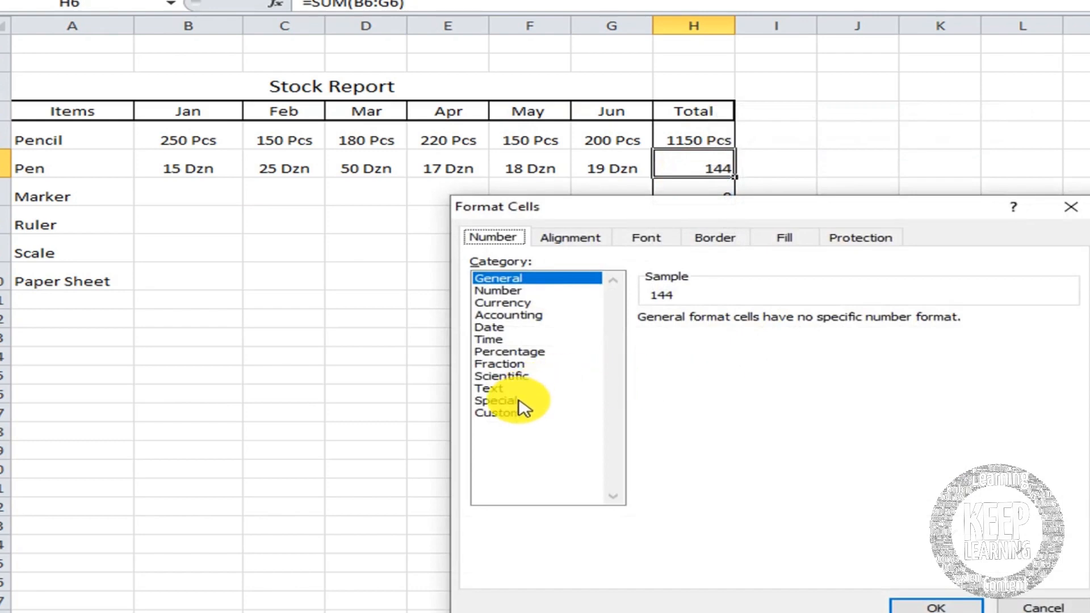
left_click(495, 400)
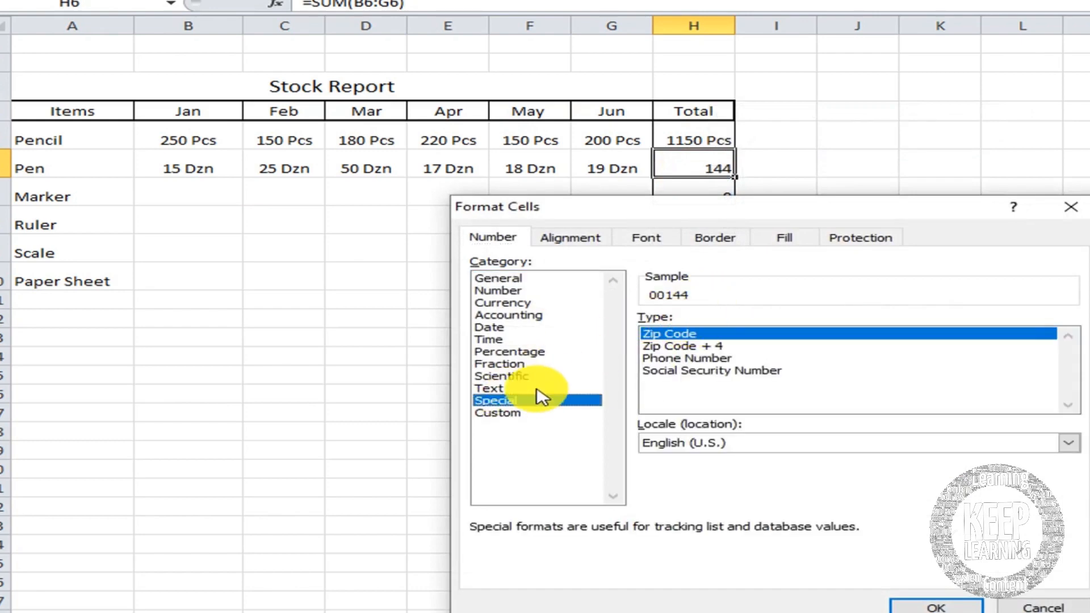
left_click(542, 413)
left_click_drag(680, 334, 528, 304)
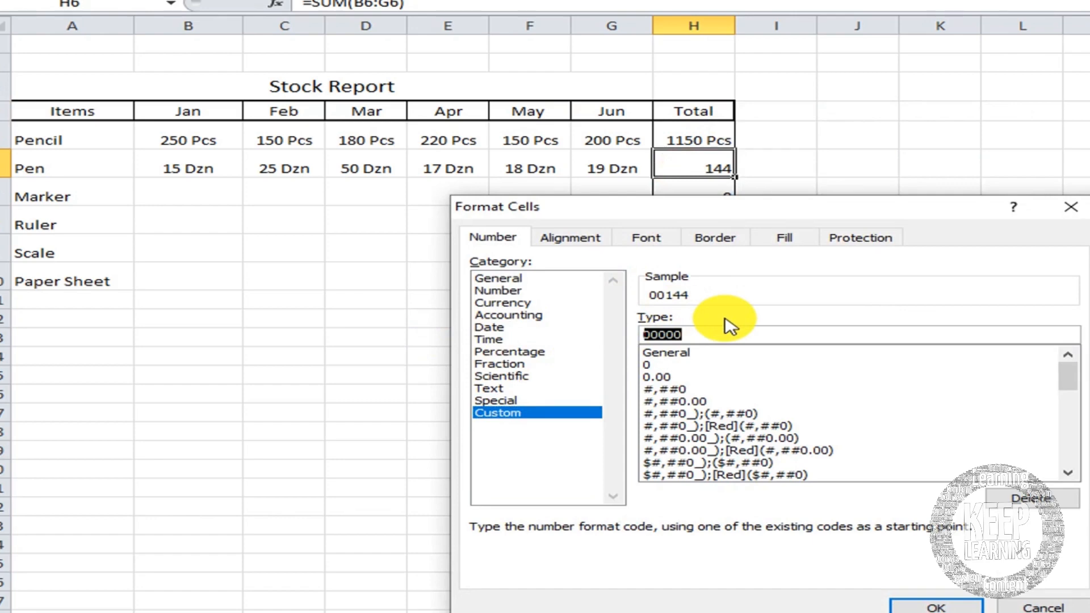
type("# \"Dzn")
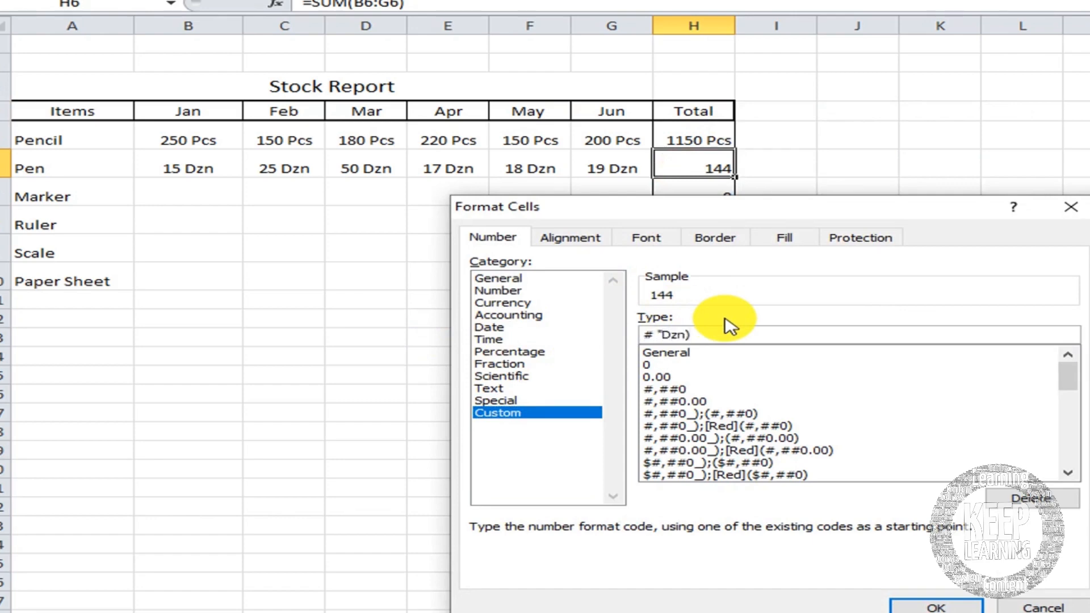
key("Return")
left_click(722, 318)
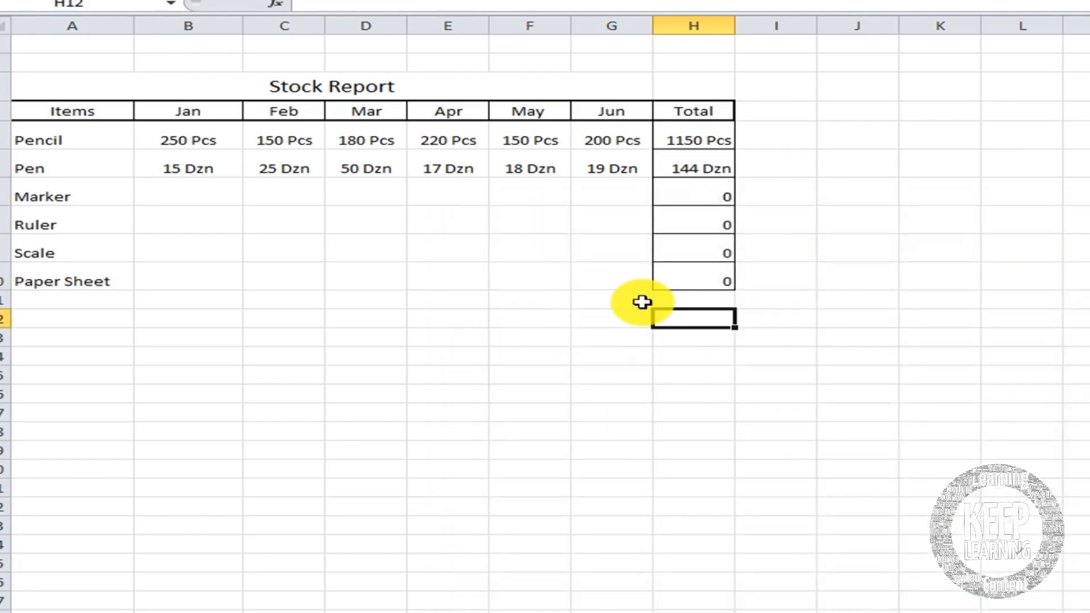
Step: Copy the Pencil quantities from Jan to Jun, B5:G5, into the Marker row starting at B7
left_click(122, 192)
left_click(187, 193)
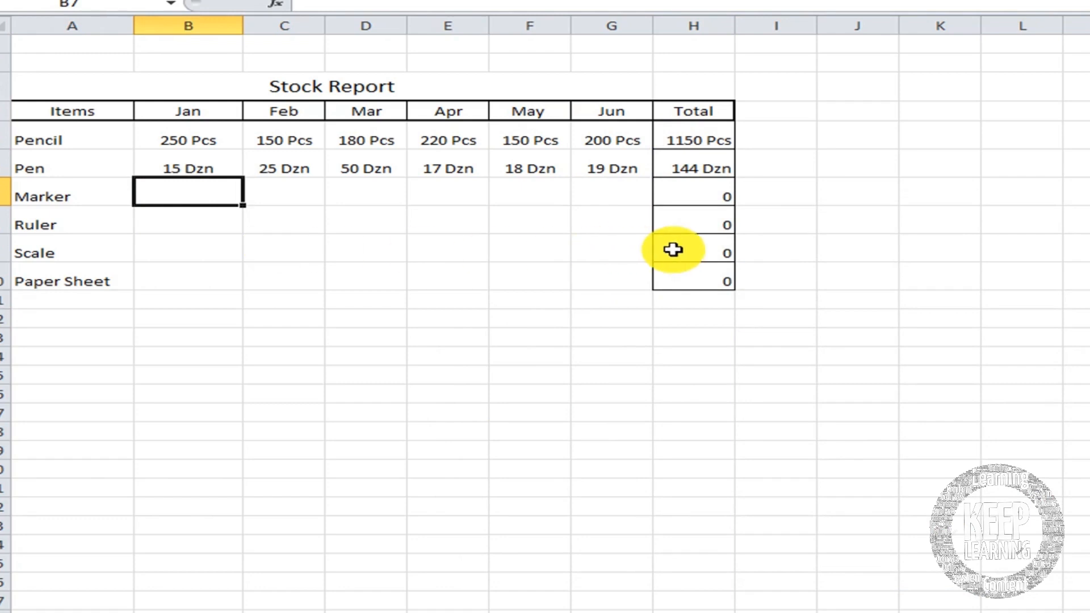
left_click_drag(195, 143, 585, 139)
key("ctrl+c")
left_click(203, 198)
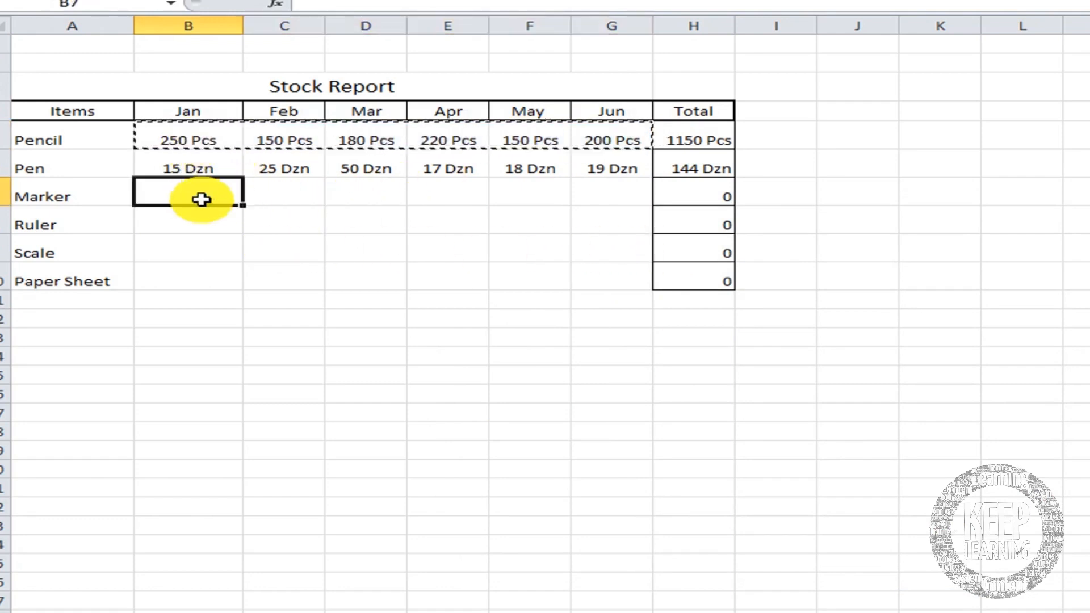
key("ctrl+v")
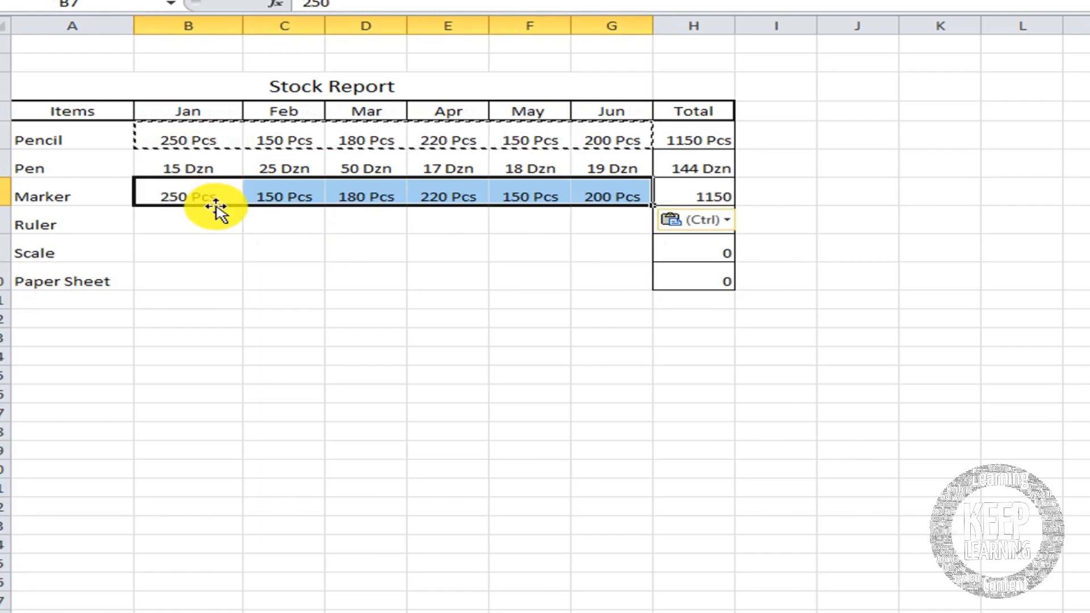
Step: Copy the Pencil total in H5 to the Marker total in H7
left_click(479, 284)
left_click(718, 141)
key("ctrl+c")
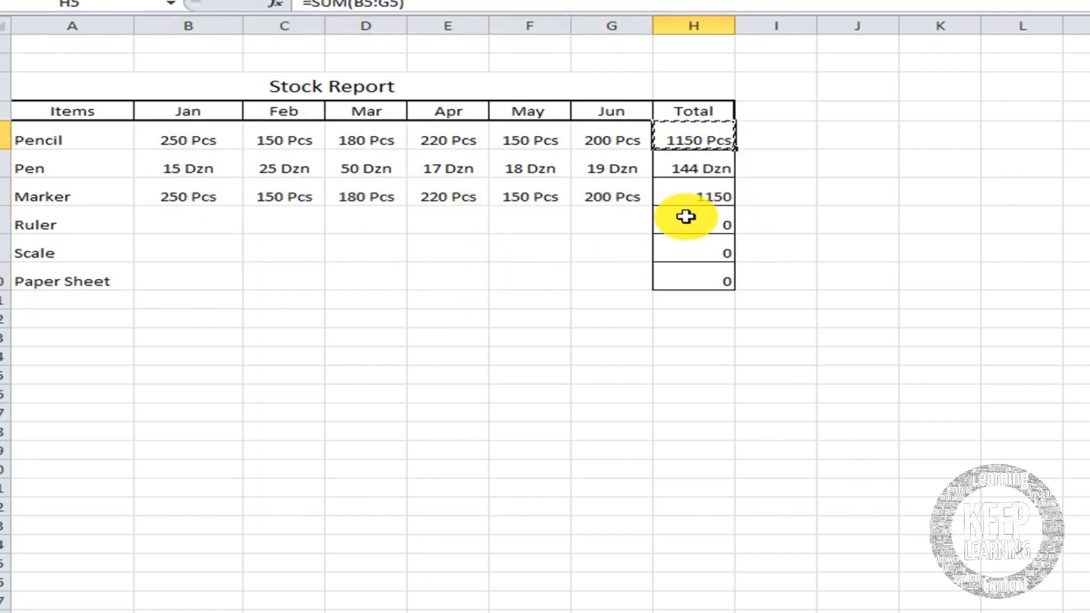
left_click(688, 197)
key("ctrl+v")
left_click(539, 354)
Step: Set the Marker quantities to 190 for Jan and 220 for Feb
left_click(179, 196)
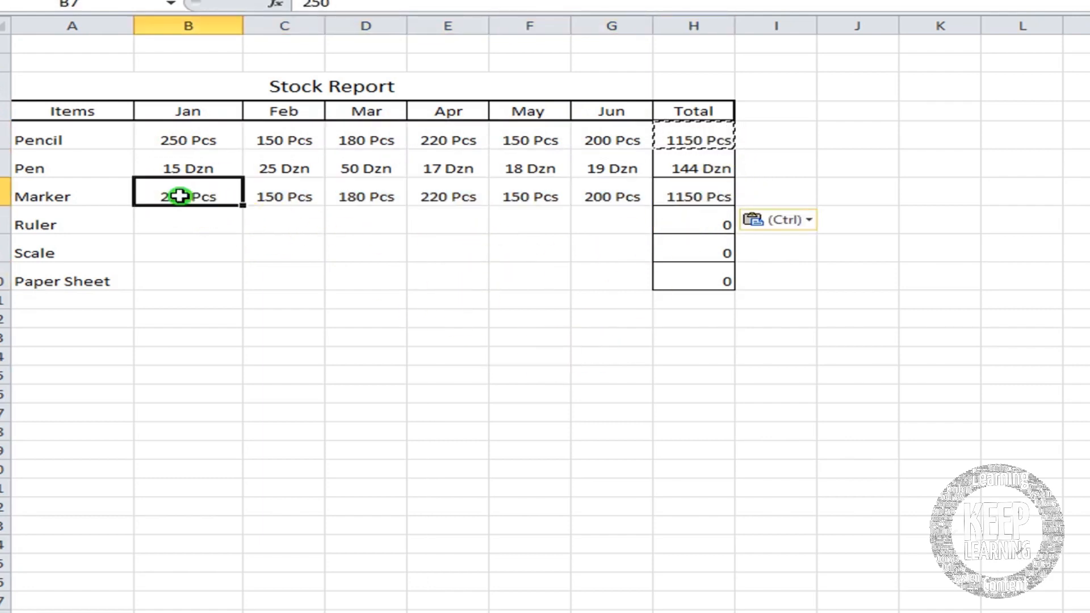
type("19")
key("Tab")
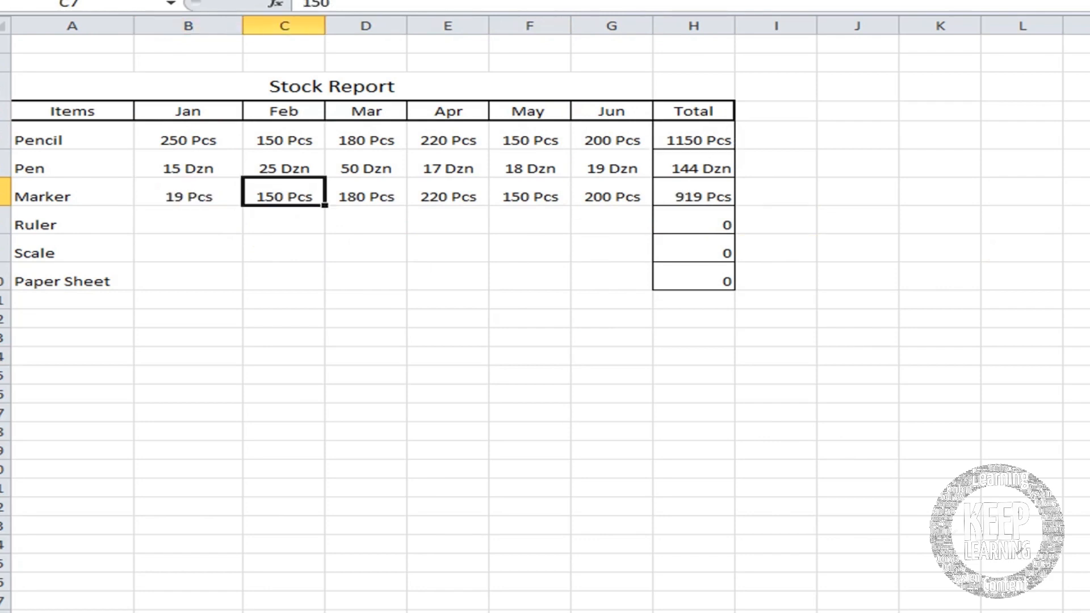
type("220")
key("Right")
key("Left")
key("Left")
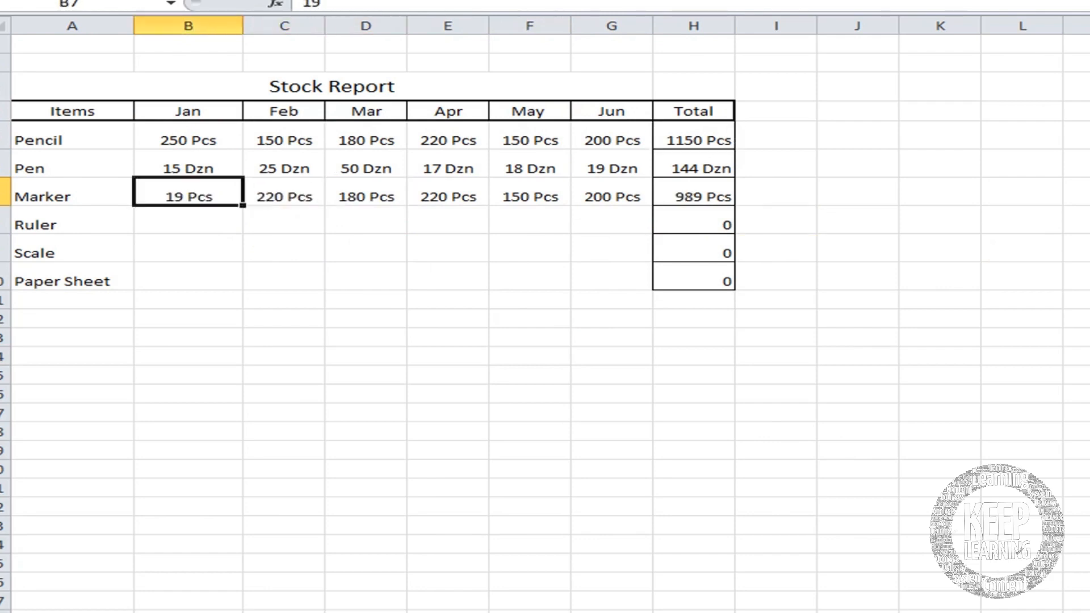
type("190")
key("Tab")
key("Tab")
Step: Set the Marker quantities from Mar to Jun to 170, 150, 140 and 100
type("170")
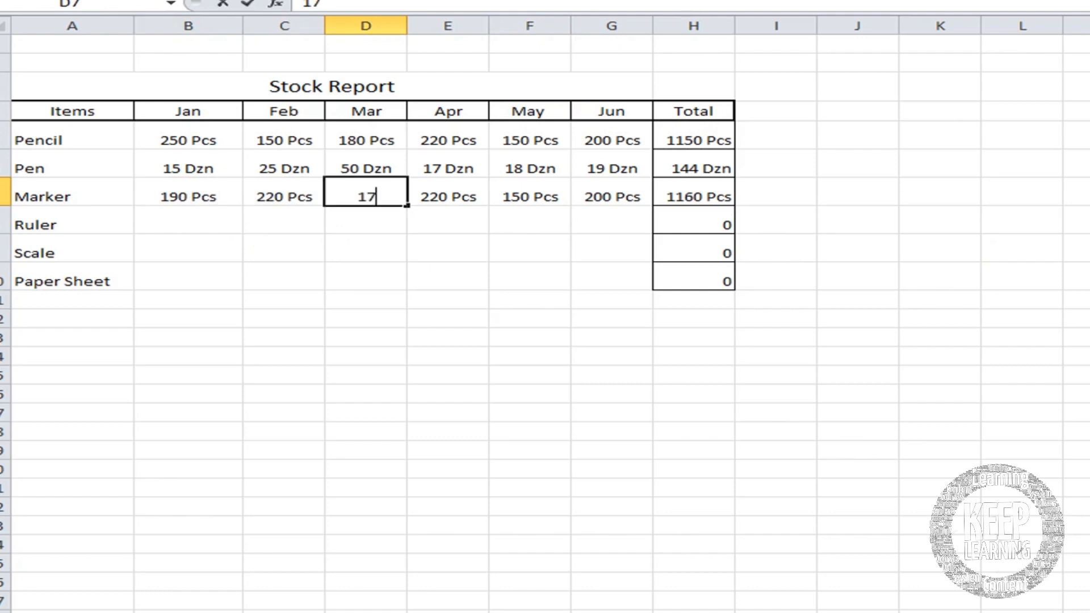
key("Tab")
type("150")
key("Tab")
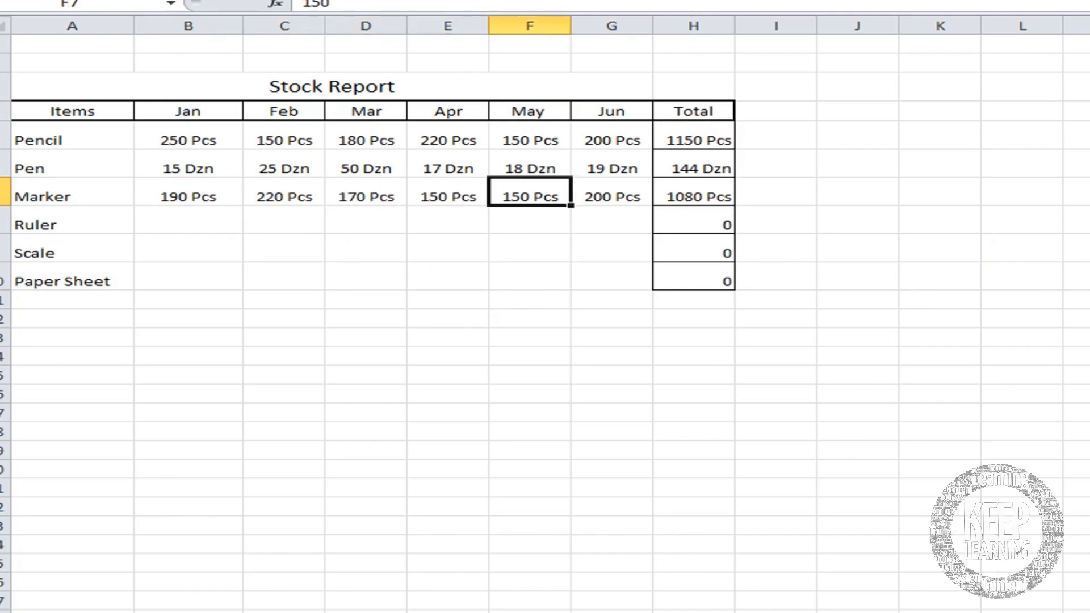
type("140")
key("Tab")
type("100")
key("Return")
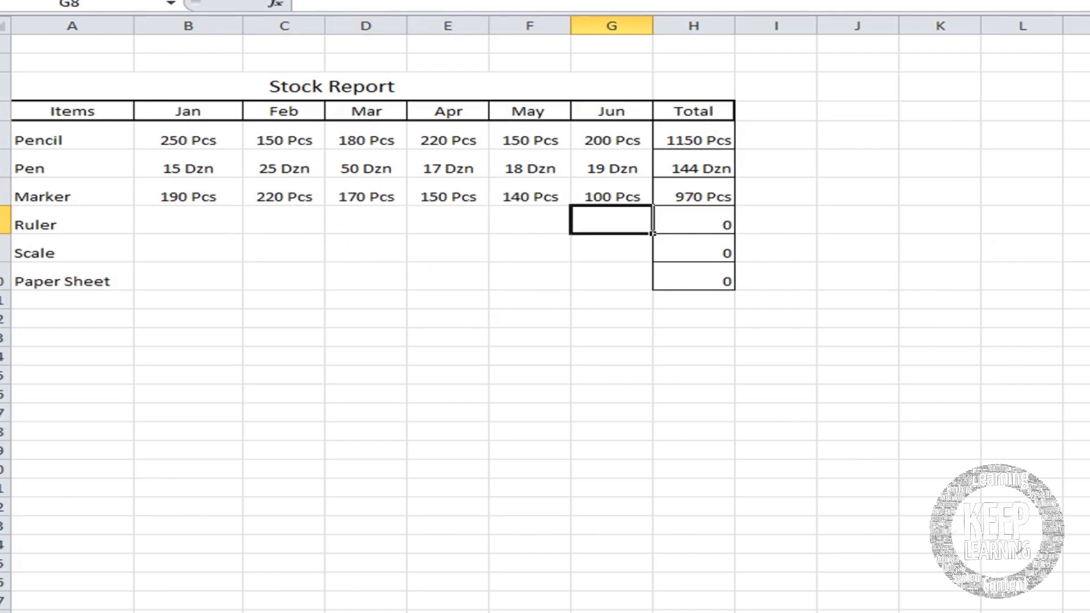
Step: Copy the Pen row's quantities and total, B6:H6, into the Ruler row starting at B8
key("Left")
key("Left")
key("Left")
key("Left")
key("Left")
key("Up")
key("Up")
key("shift+Right")
key("shift+Right")
key("shift+Right")
key("shift+Right")
key("shift+Right")
key("shift+Right")
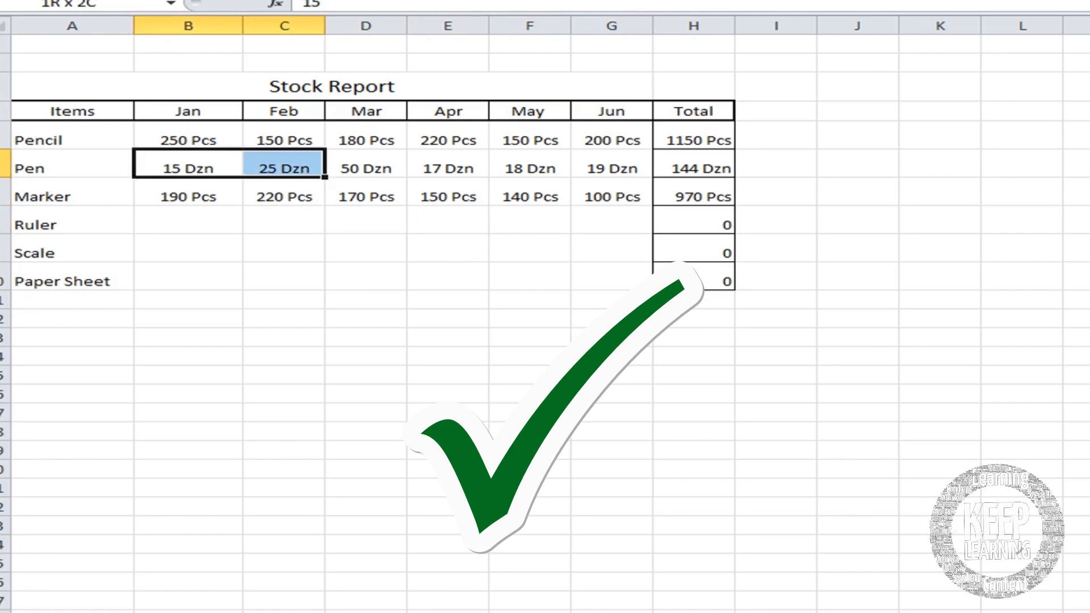
key("ctrl+c")
key("Down")
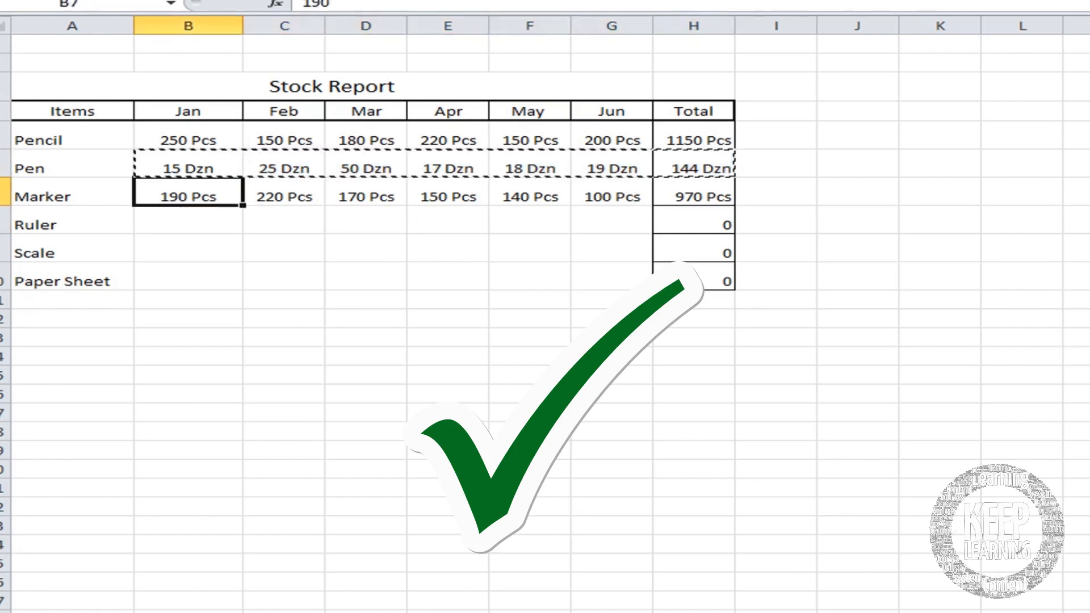
key("Down")
key("Return")
key("Left")
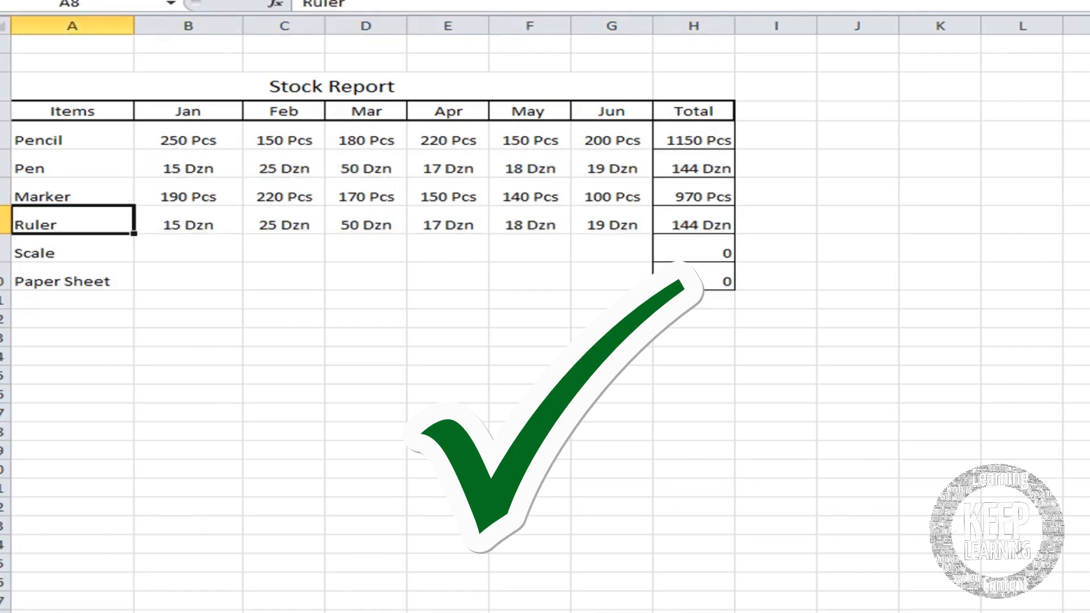
Step: Set the Ruler quantities from Jan to Jun to 250, 170, 180, 180, 190 and 205
key("Right")
type("250")
key("Tab")
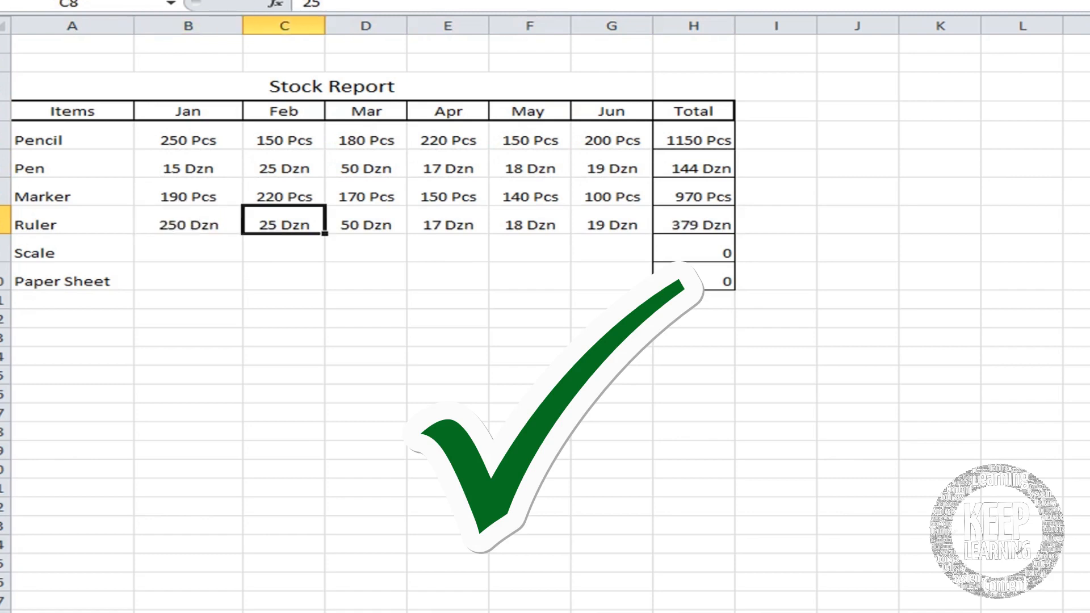
type("170")
key("Tab")
type("180")
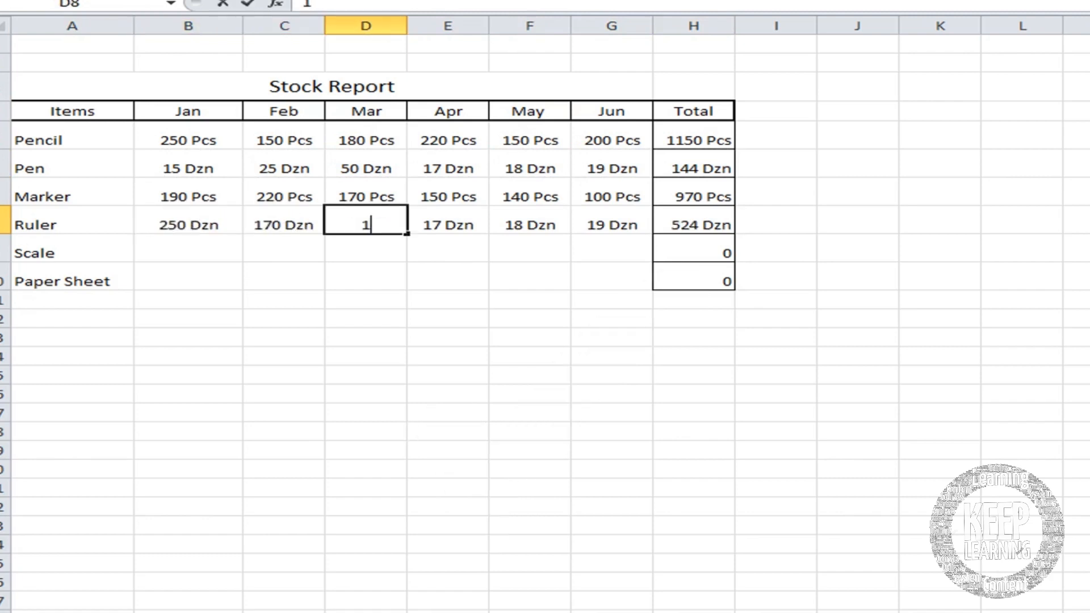
key("Tab")
type("180")
key("Tab")
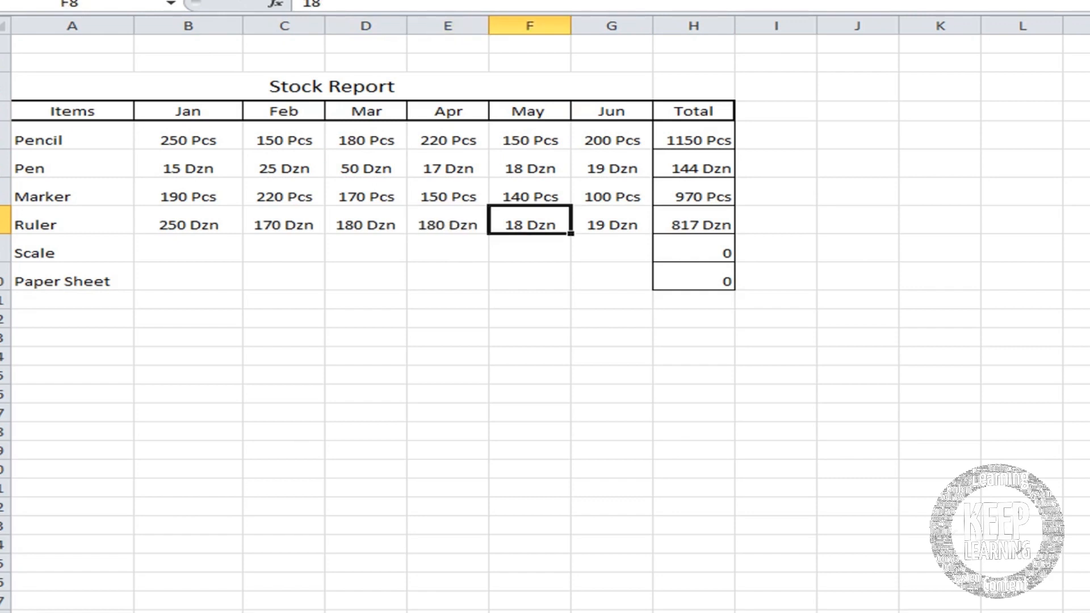
type("190")
key("Tab")
type("20")
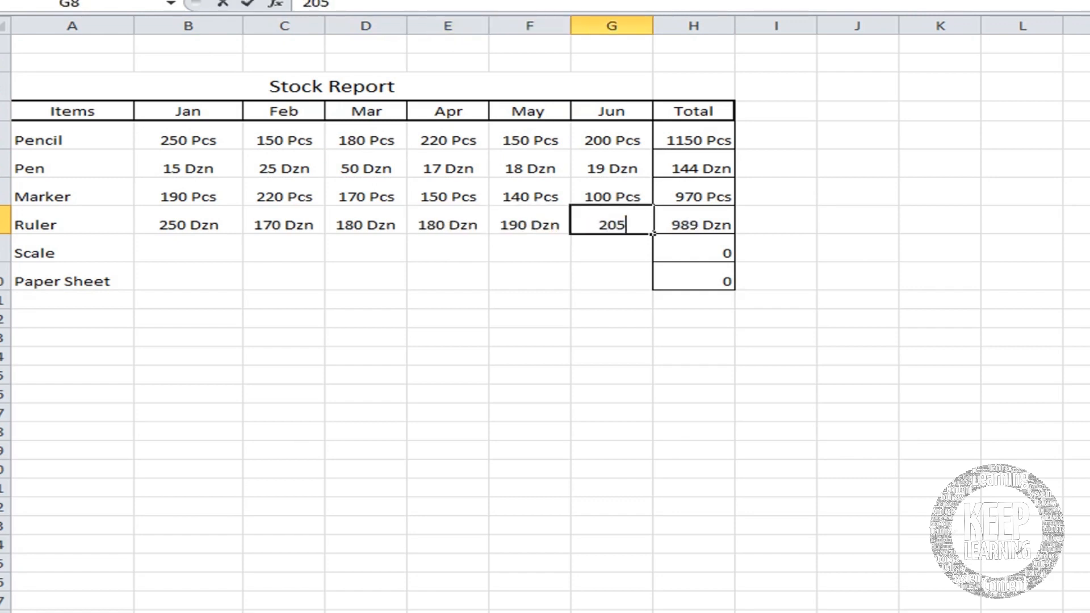
key("Tab")
Step: Copy the Marker quantities from Jan to Jun, B7:G7, into the Scale row starting at B9
key("Left")
key("Left")
key("Left")
key("Left")
key("Left")
key("Left")
key("Down")
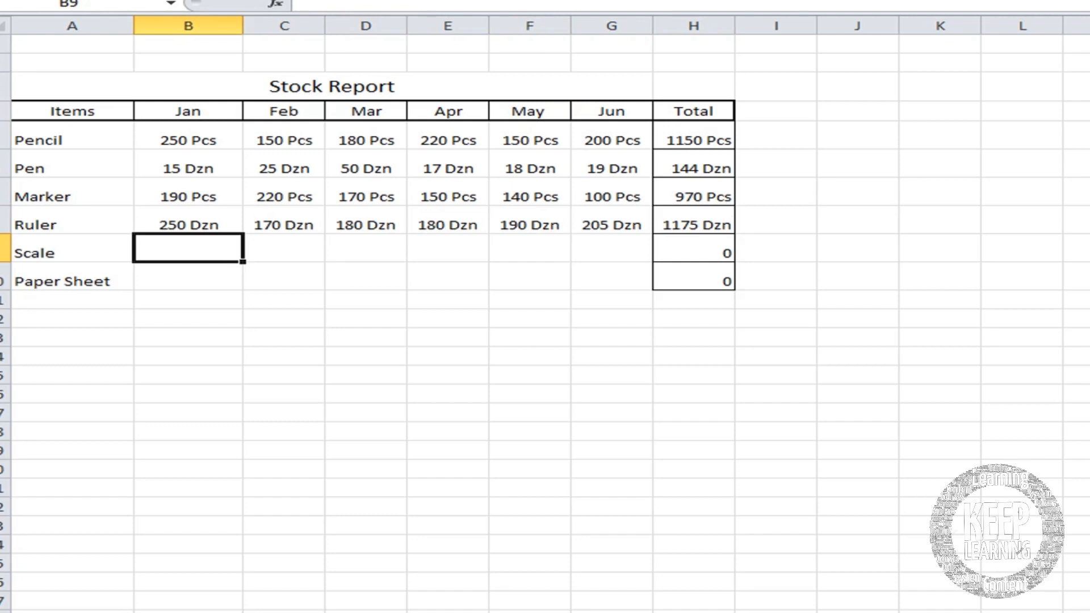
key("Up")
key("Up")
key("shift+Right")
key("shift+Right")
key("shift+Right")
key("shift+Right")
key("shift+Right")
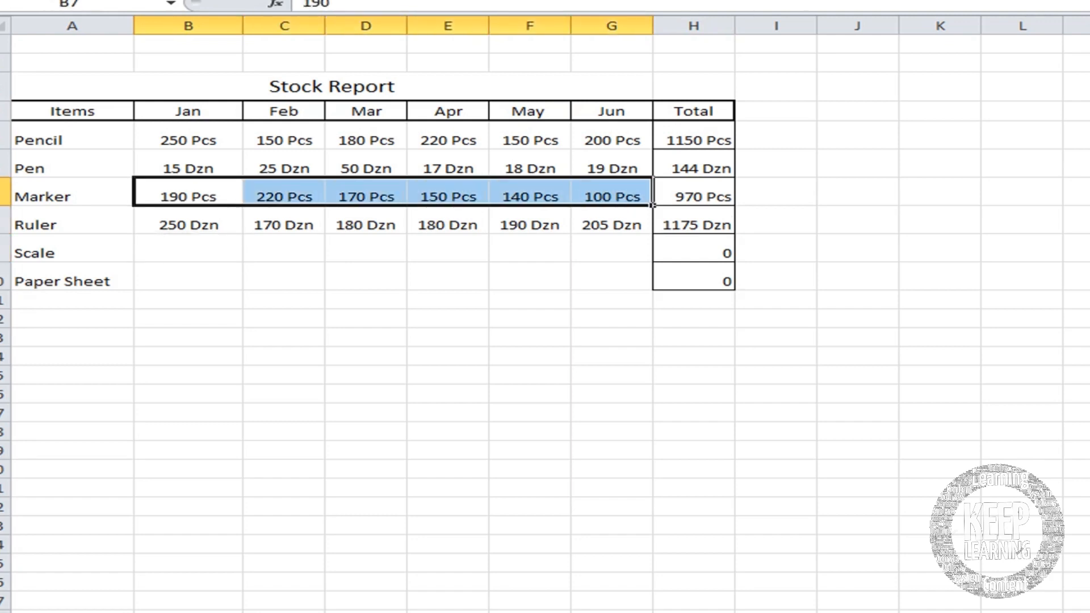
key("ctrl+c")
key("Down")
key("Down")
key("Return")
Step: Set the Scale quantity for Jan to 50
key("Left")
key("Right")
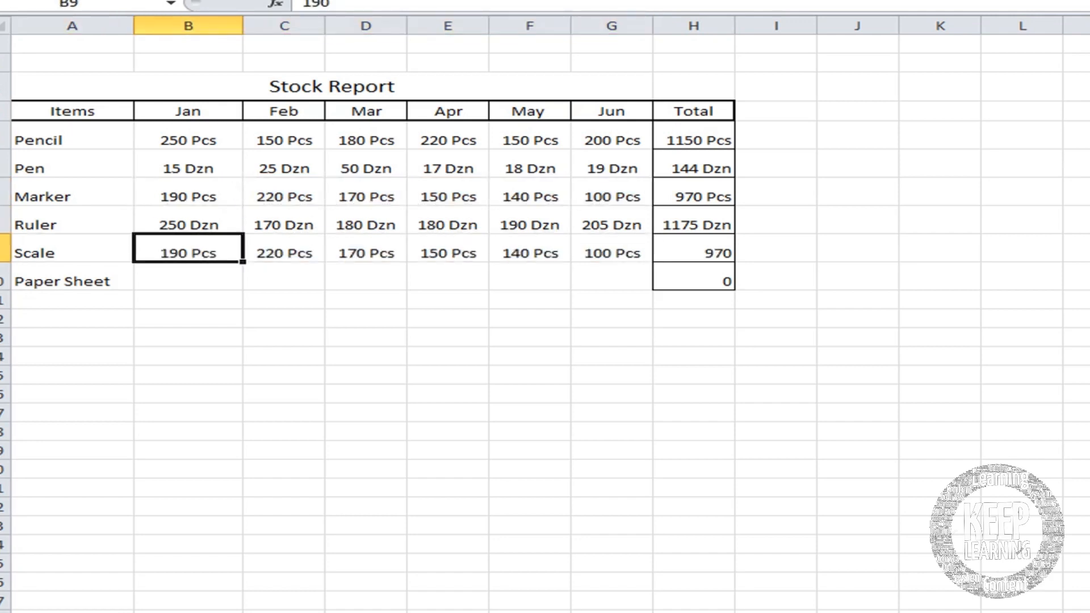
key("F2")
key("Return")
key("Up")
type("50")
key("Return")
type("8")
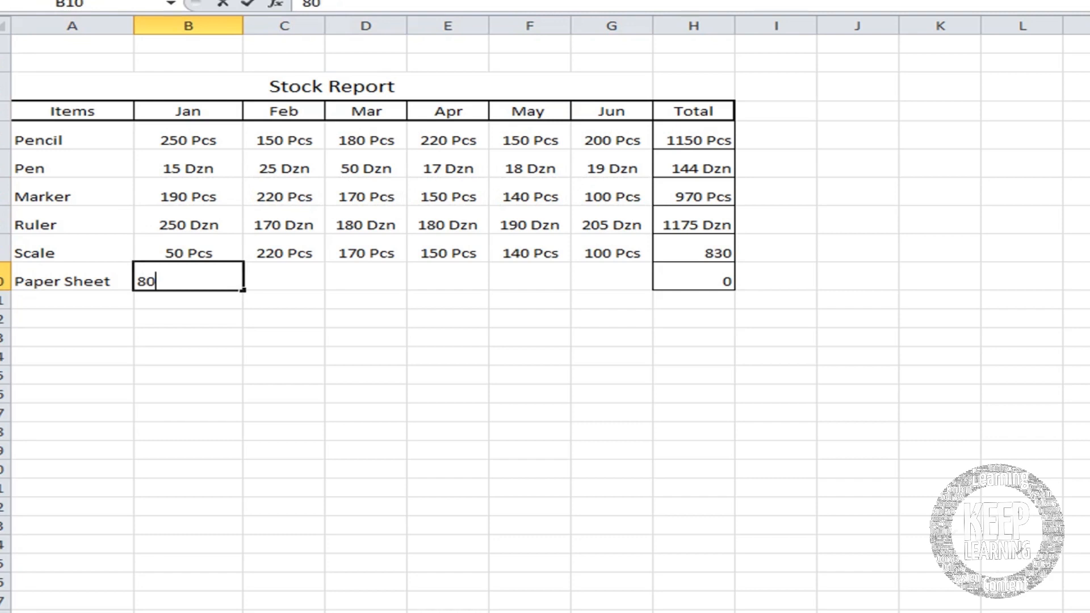
type("0")
key("Up")
key("Down")
Step: Set the Scale quantities from Feb to Jun to 85, 50, 40, 25 and 25
left_click(188, 247)
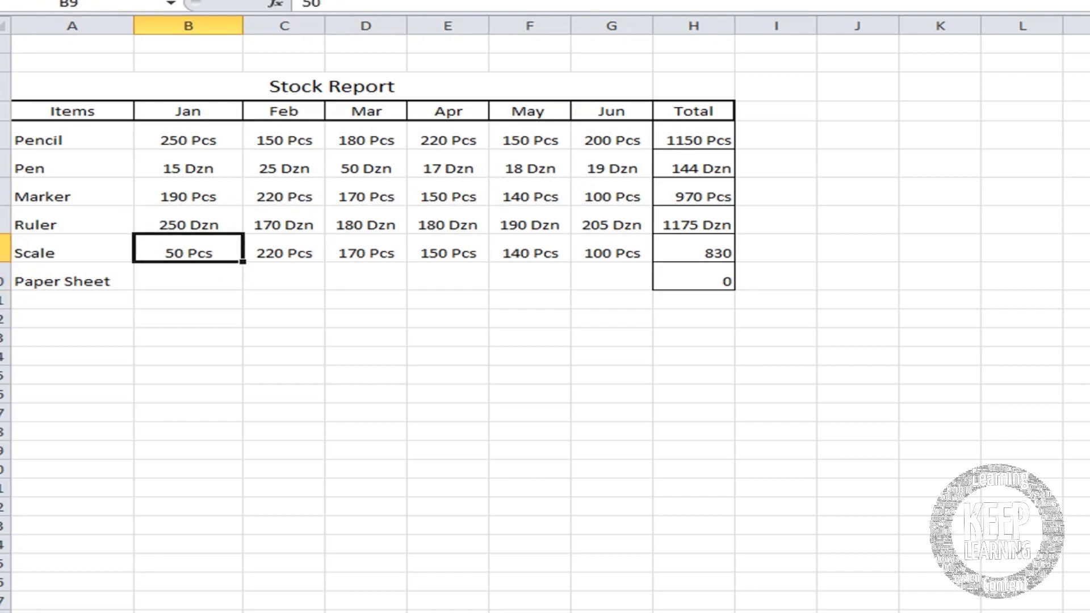
left_click(284, 250)
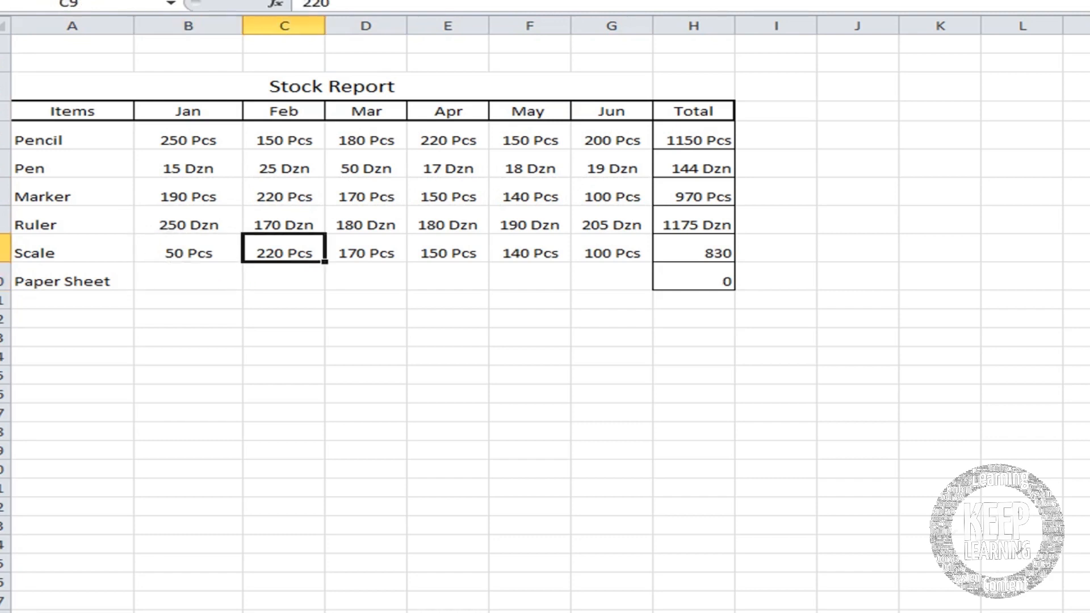
type("85")
key("Tab")
type("50")
key("Tab")
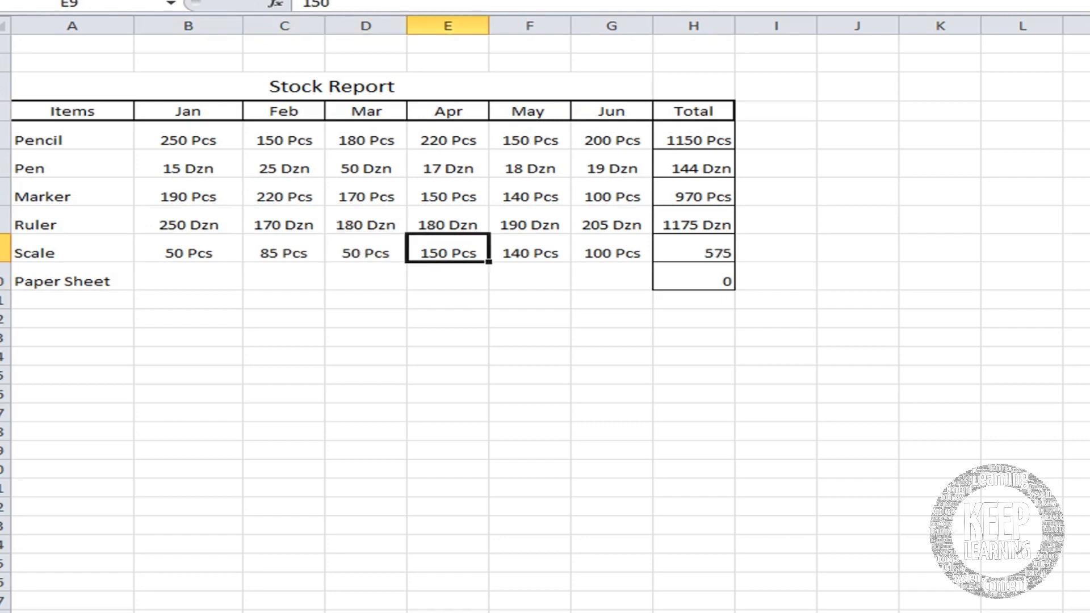
type("40")
key("Tab")
type("25")
key("Tab")
type("25")
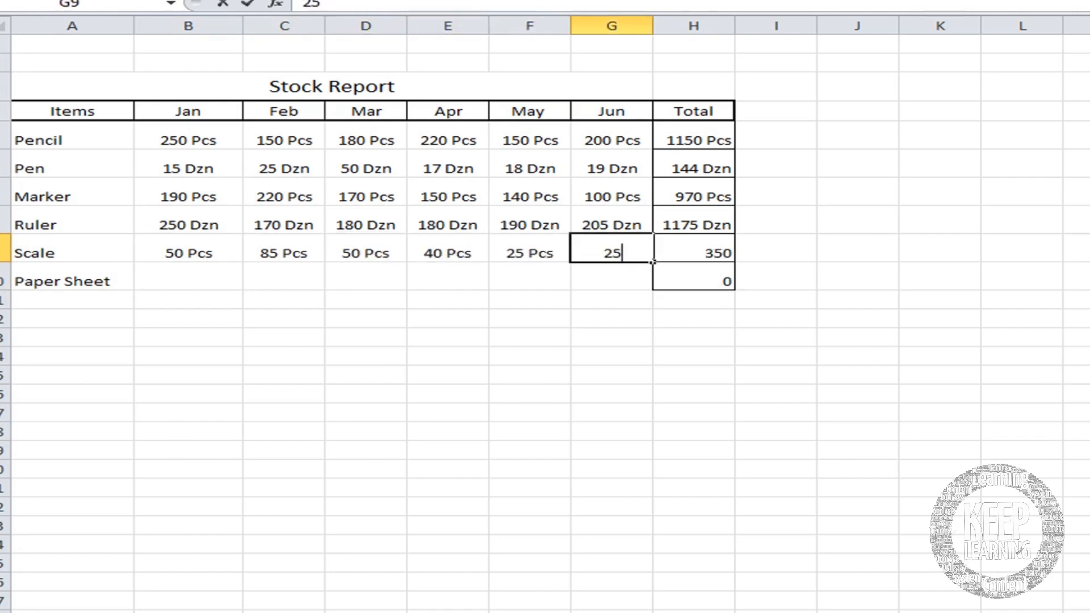
key("Tab")
Step: Apply a custom number format of # "Rims" to the Paper Sheet row, B10:H10
key("Left")
key("Left")
key("Left")
key("Left")
key("Down")
key("Left")
key("Left")
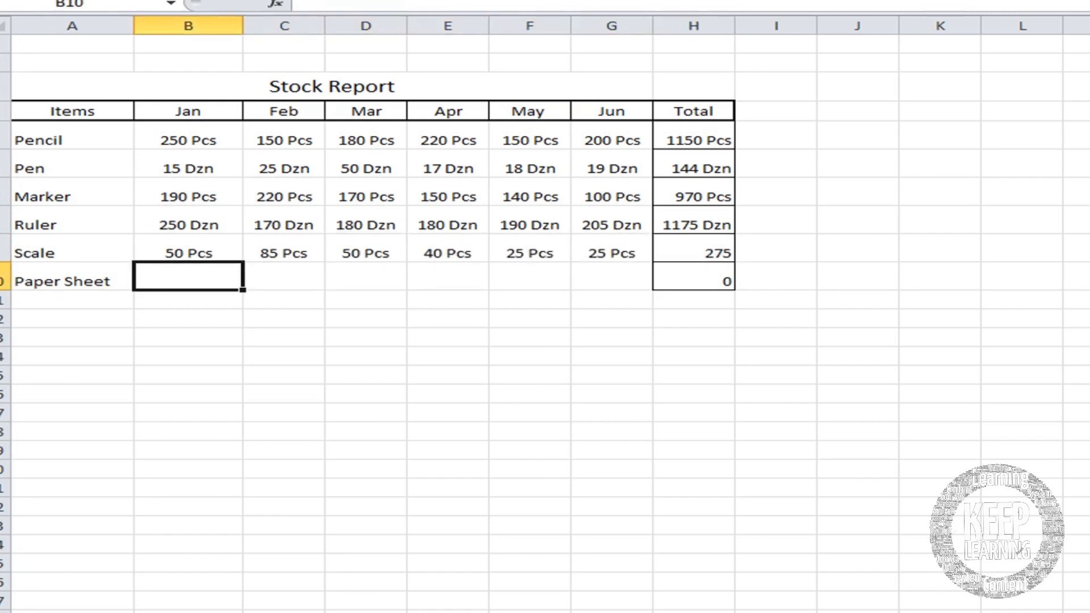
left_click(686, 280, "shift")
right_click(688, 281)
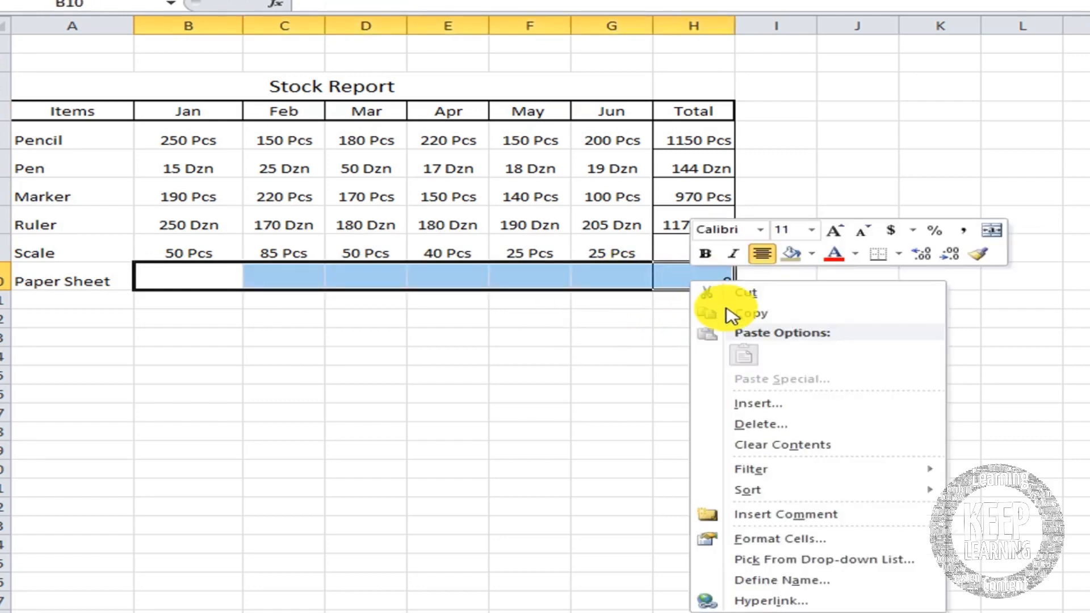
left_click(763, 538)
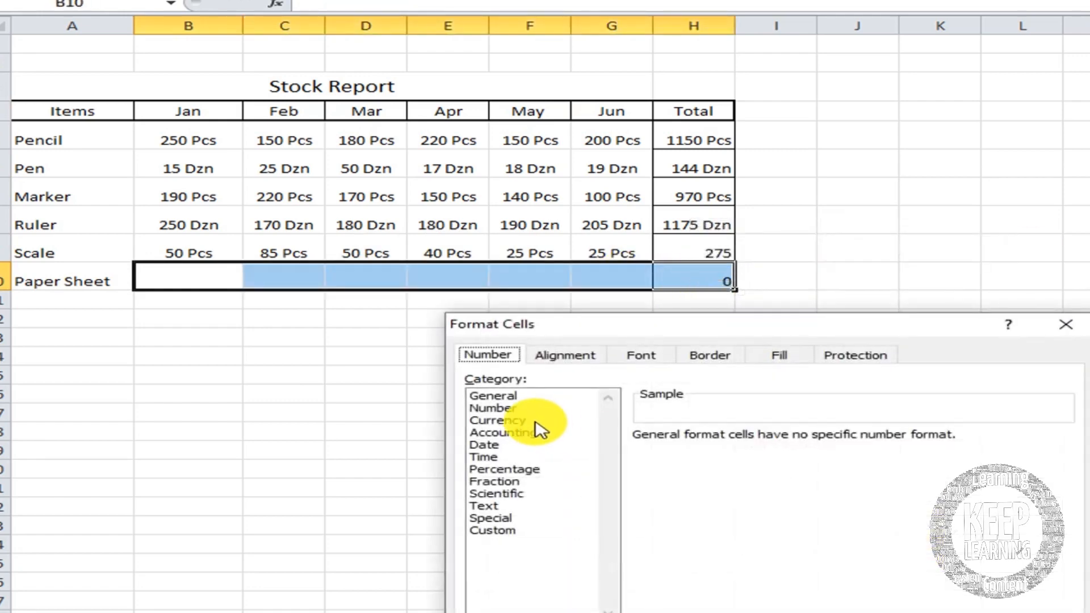
left_click(484, 518)
left_click(488, 530)
double_click(697, 451)
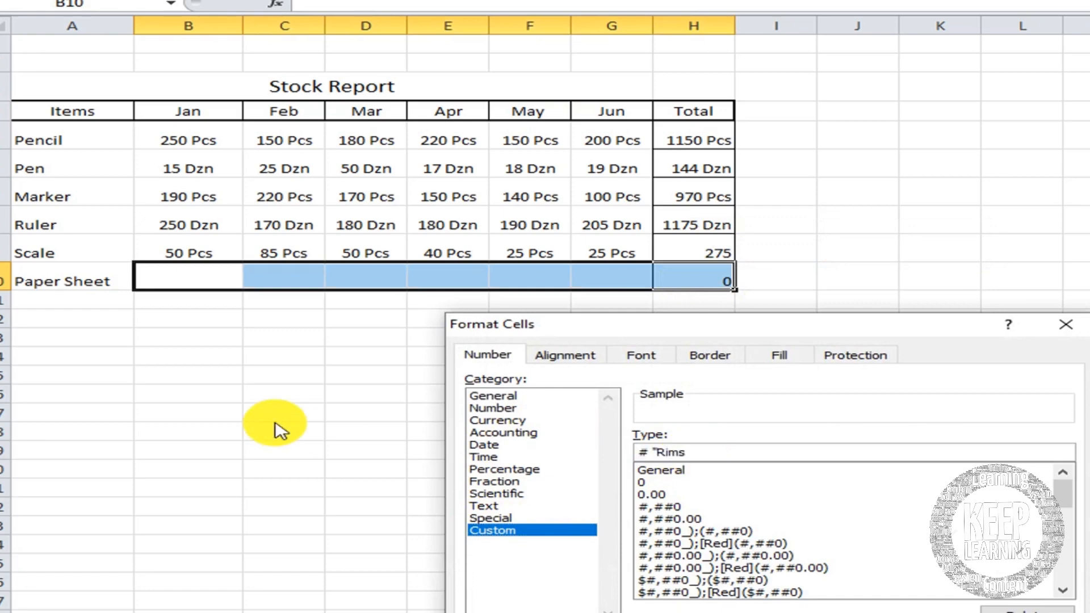
key("Return")
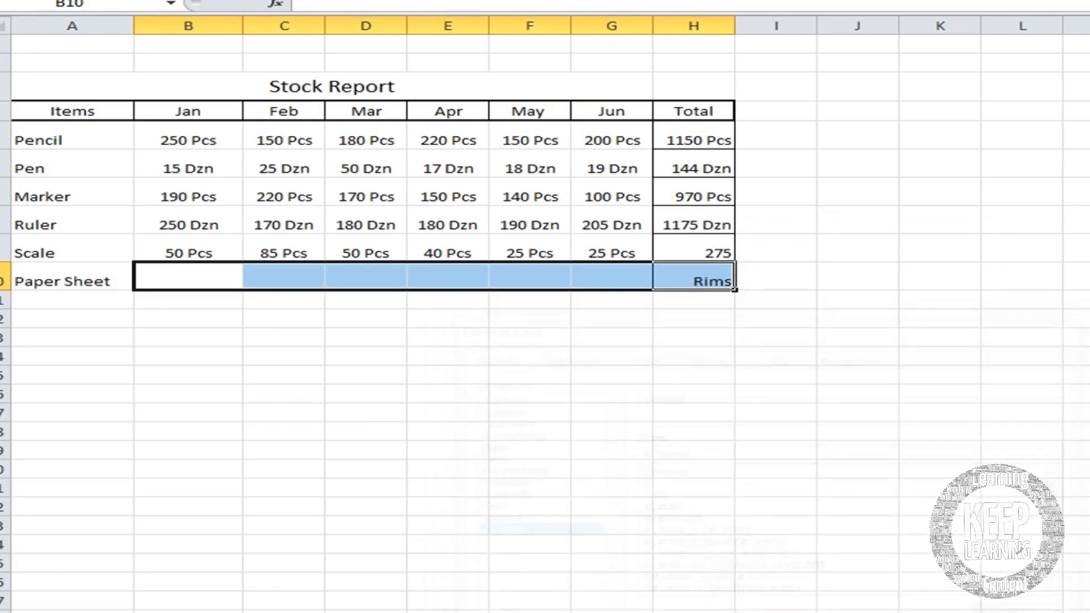
left_click(616, 356)
Step: Enter the Paper Sheet quantities from Jan to Jun as 50, 25, 29, 35, 39 and 44
left_click(233, 272)
type("50")
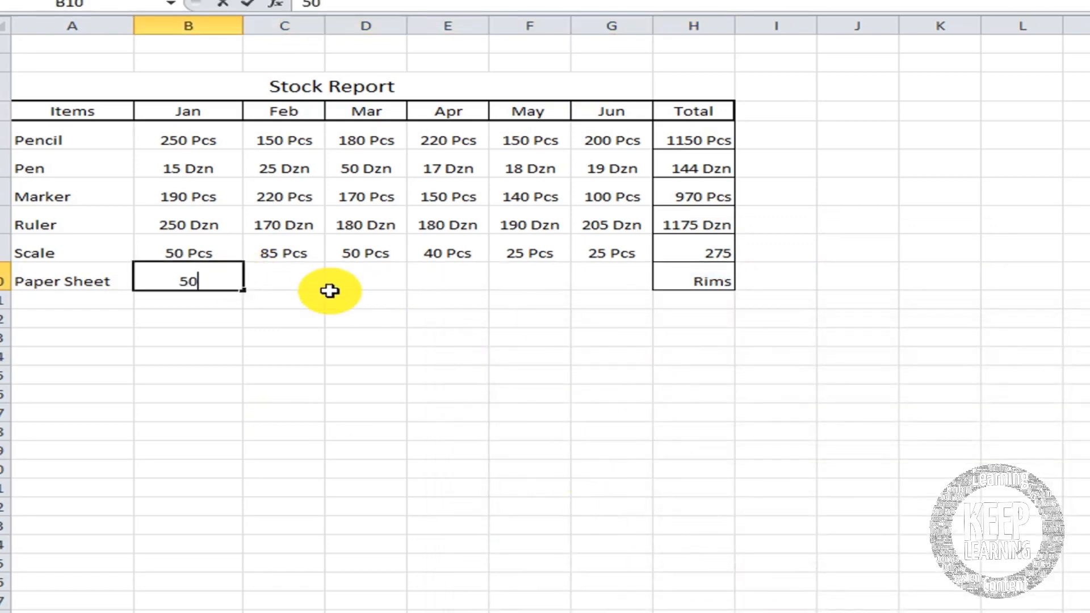
key("Tab")
type("25")
key("Tab")
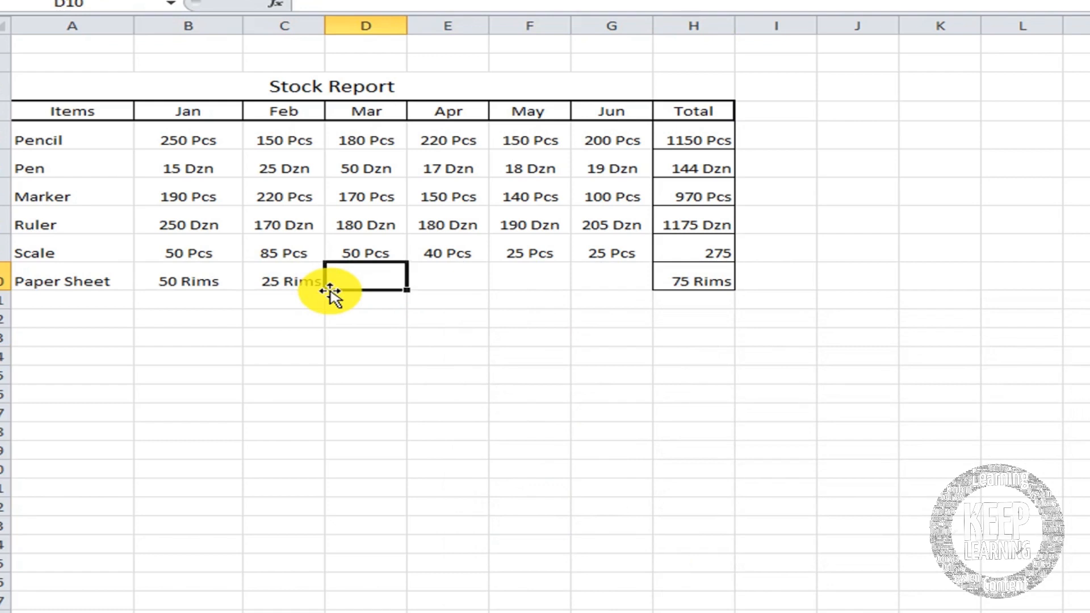
type("29")
key("Tab")
type("35")
key("Tab")
type("39")
key("Tab")
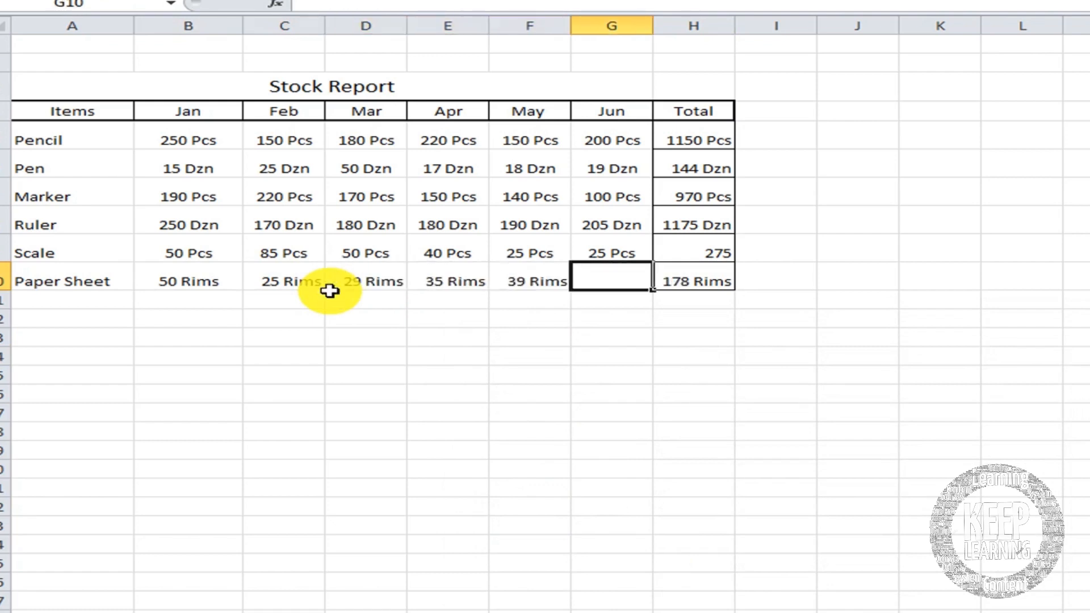
key("Tab")
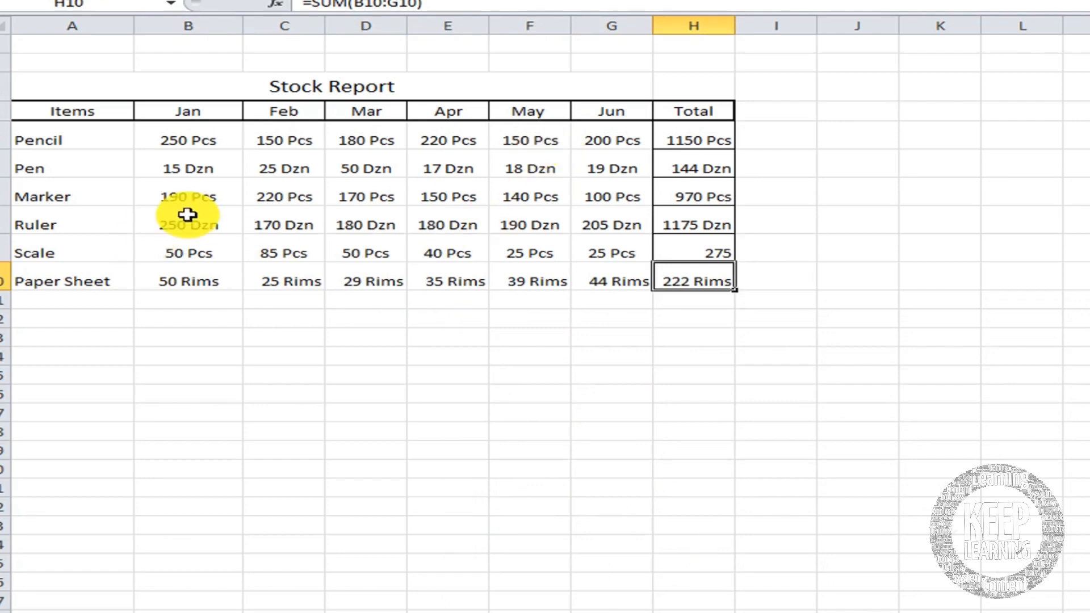
Step: Convert the stock report range A4:H10 into a table, using the Items to Total row as headers
left_click_drag(648, 146, 102, 281)
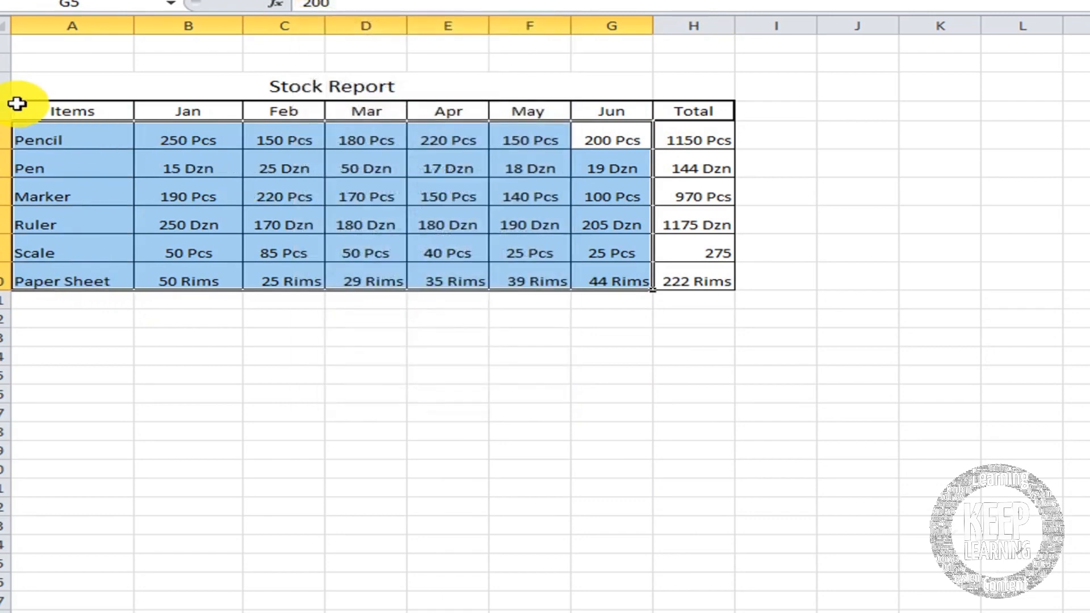
left_click_drag(38, 104, 697, 281)
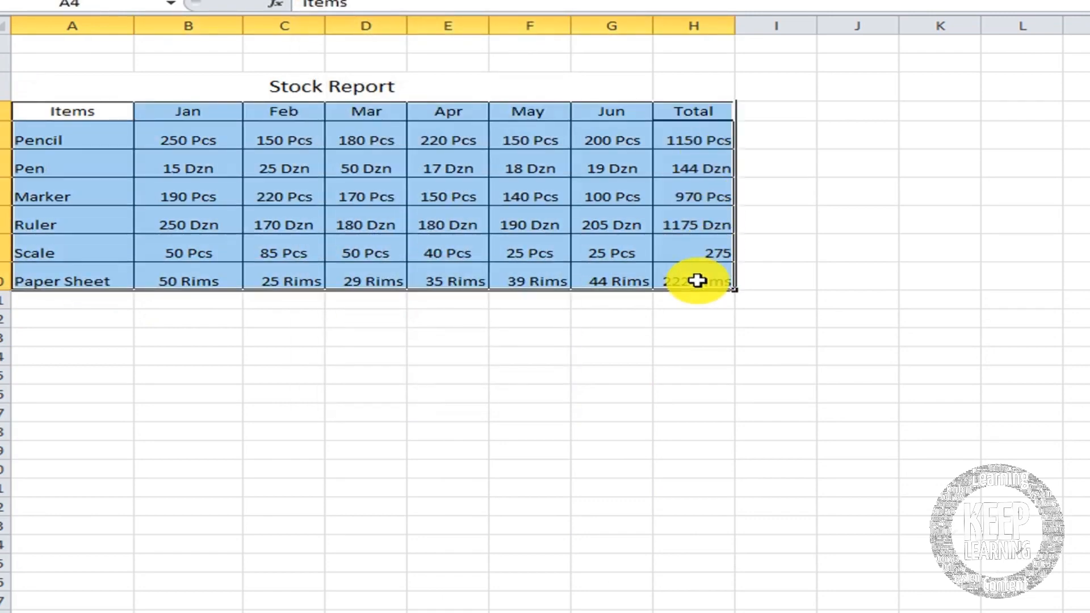
key("ctrl+t")
left_click(775, 368)
left_click(940, 432)
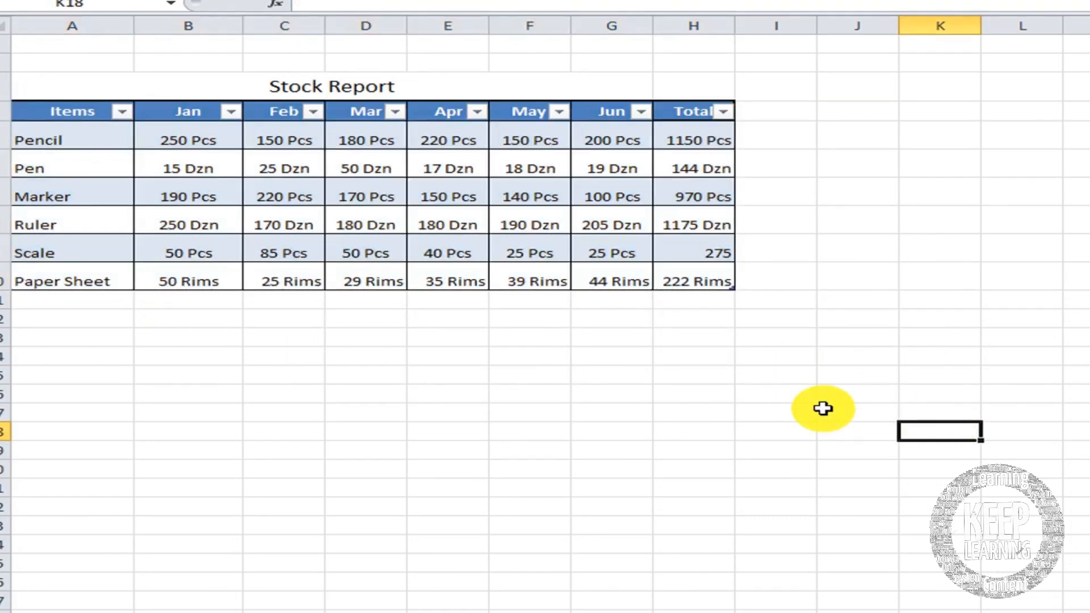
Step: Select the blank cell H3 in the Stock Report title row, above the Total column
left_click(115, 76)
left_click(688, 80)
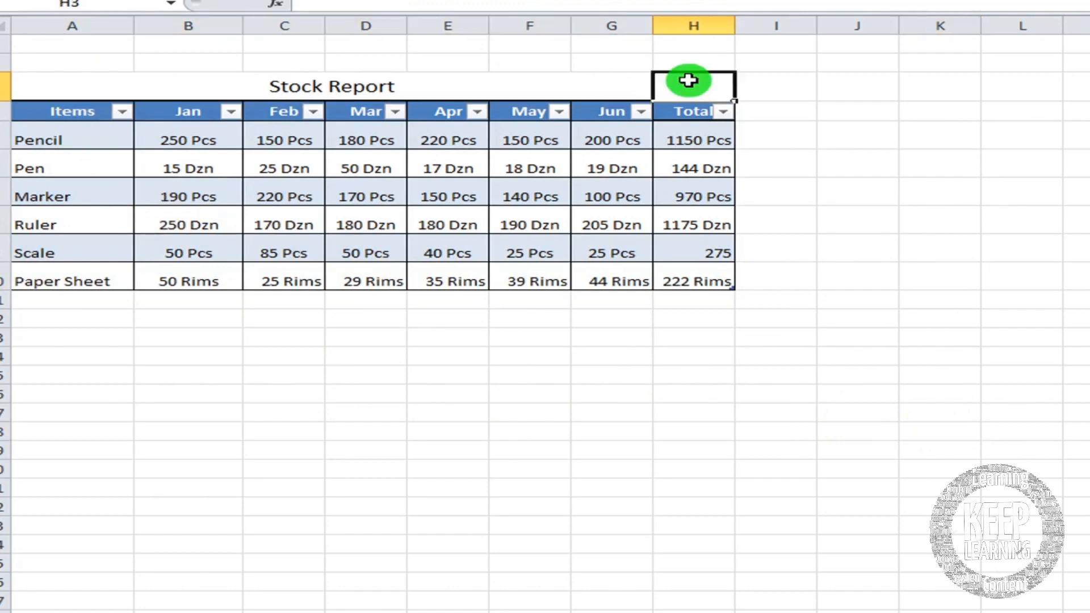